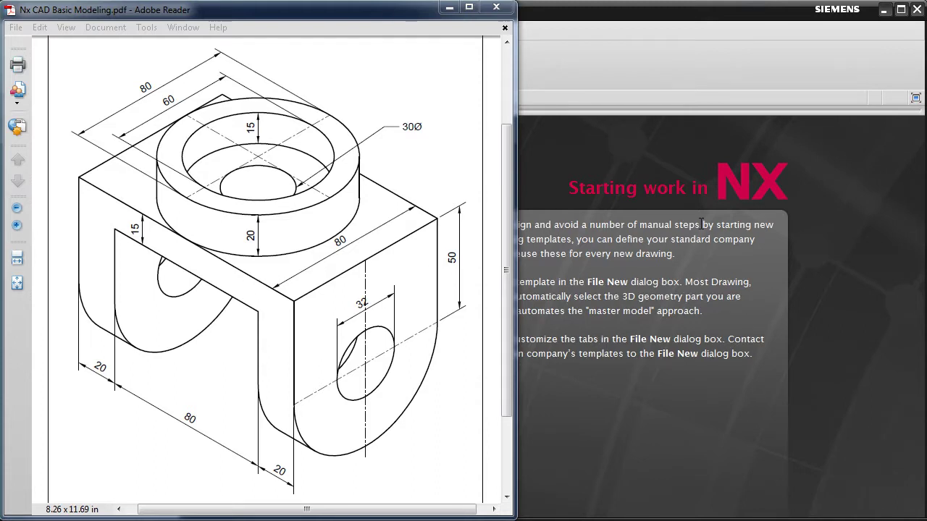
Create a new millimetre part model1.prt from the Model template
left_click(833, 237)
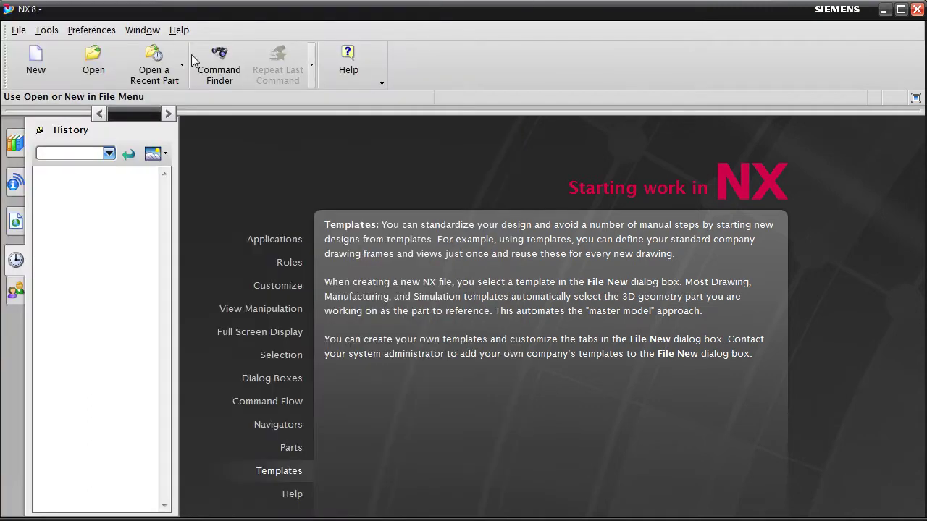
left_click(36, 63)
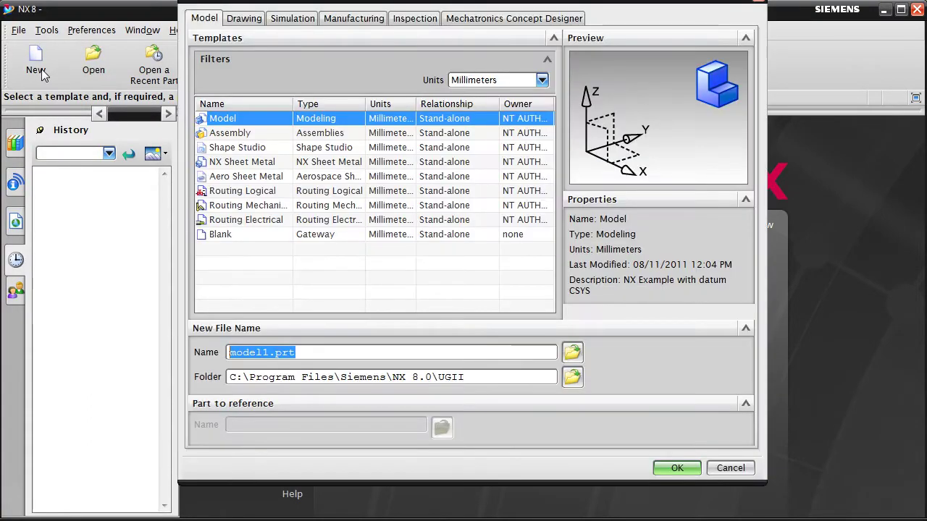
left_click(677, 469)
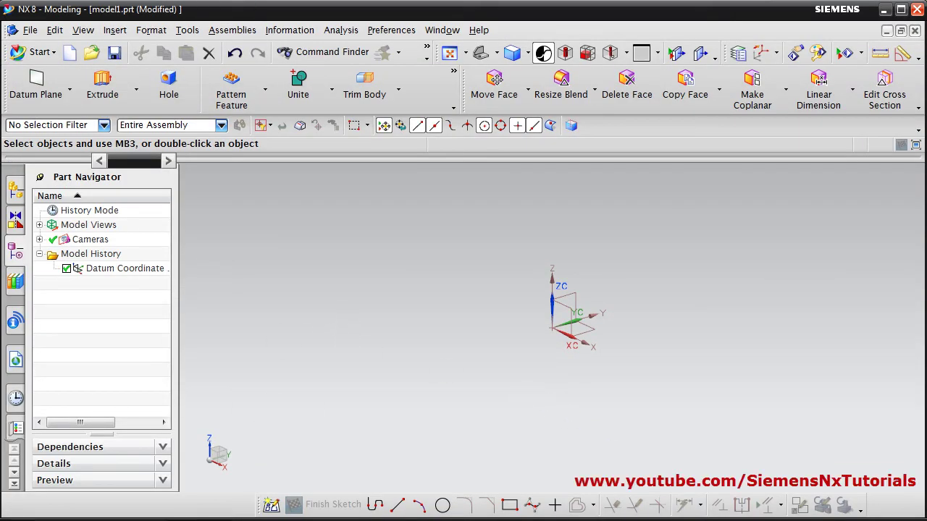
key("alt+Tab")
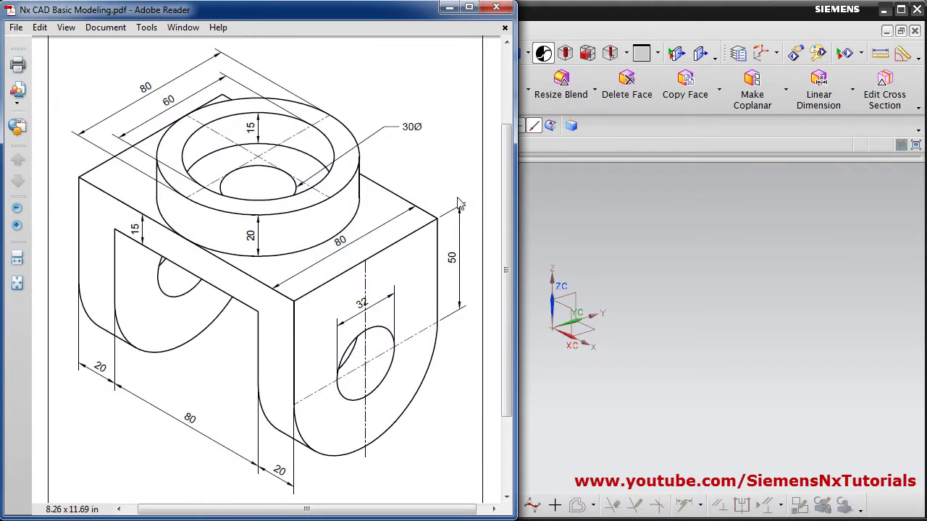
Open Extrude and create its section sketch on the datum XY plane
left_click(685, 305)
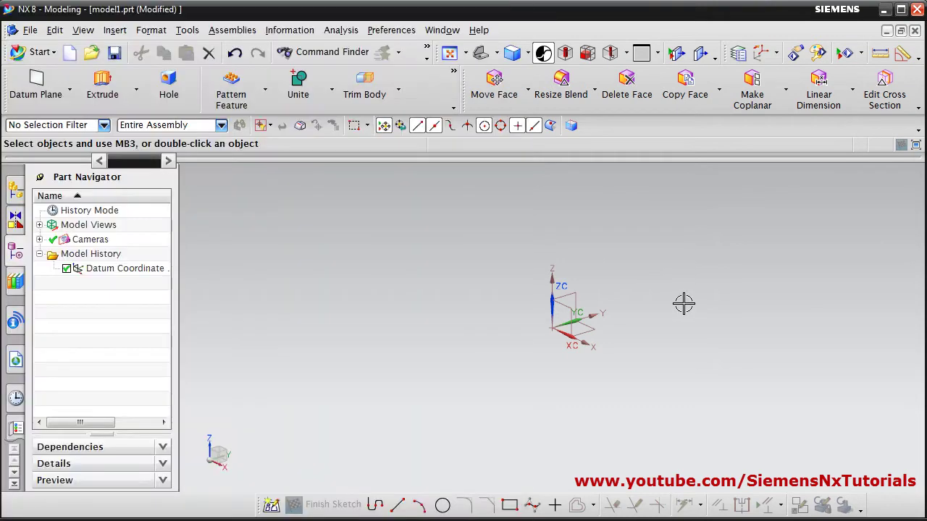
left_click(103, 91)
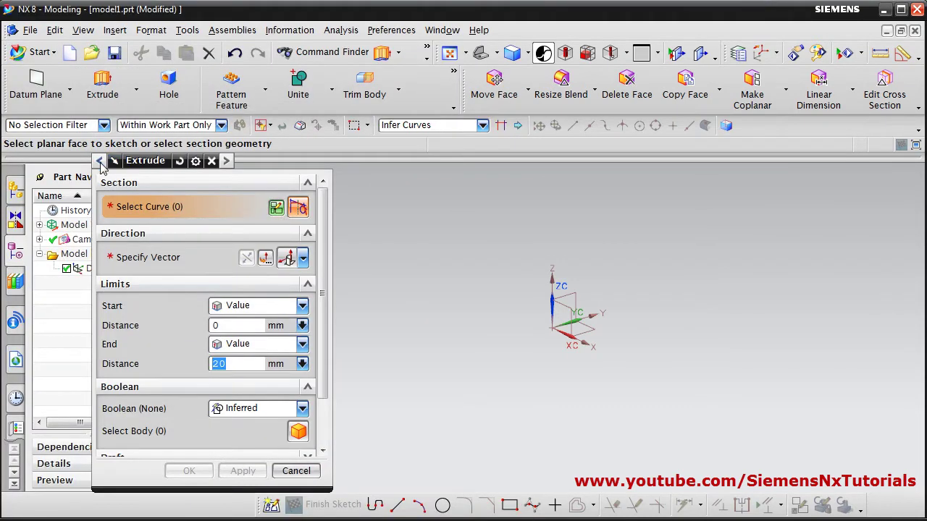
left_click(100, 161)
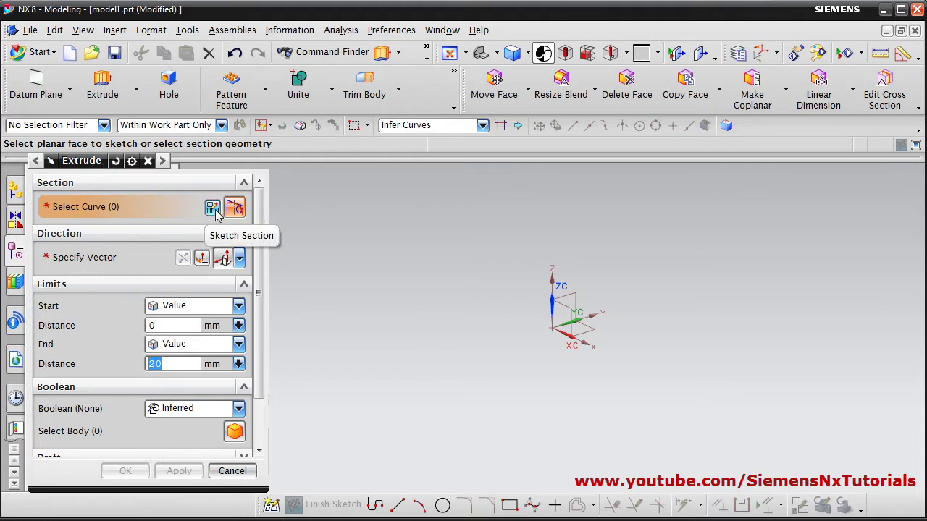
left_click(212, 209)
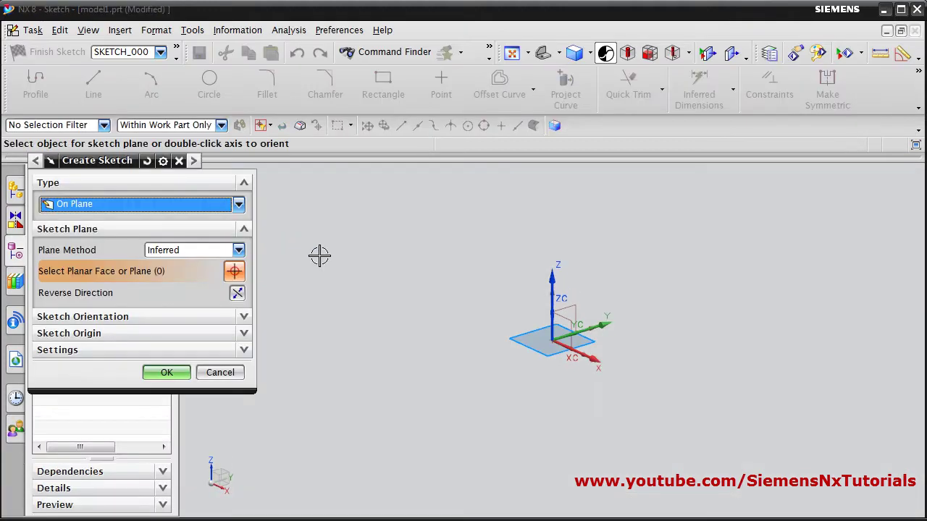
left_click(585, 340)
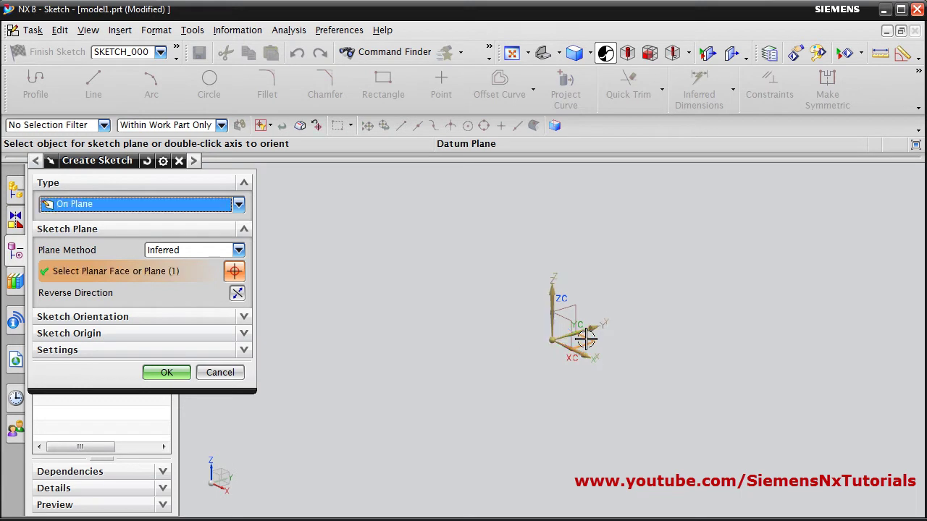
left_click(166, 373)
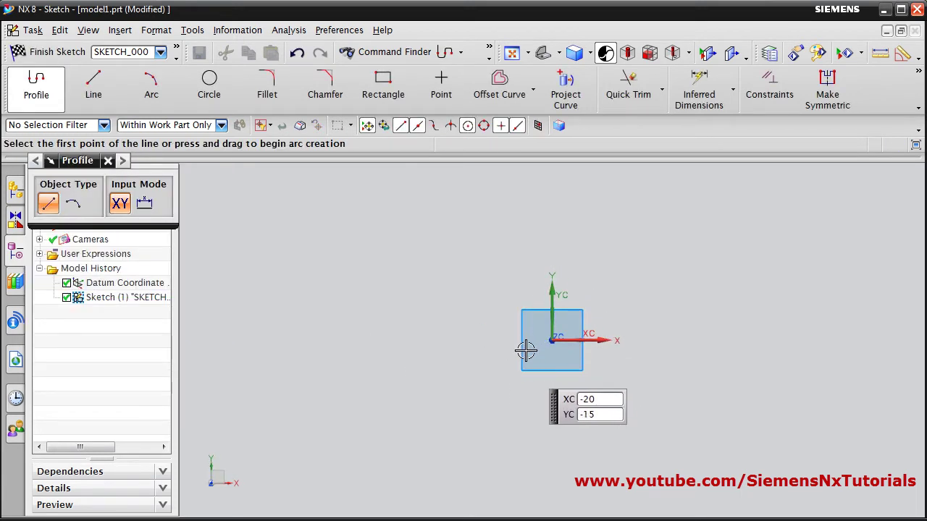
Draw a 120 × 80 rectangle from the sketch origin and finish the sketch
mouse_move(593, 300)
middle_mouse_down("shift")
mouse_move(558, 344)
mouse_move(397, 416)
mouse_move(389, 435)
middle_mouse_up("shift")
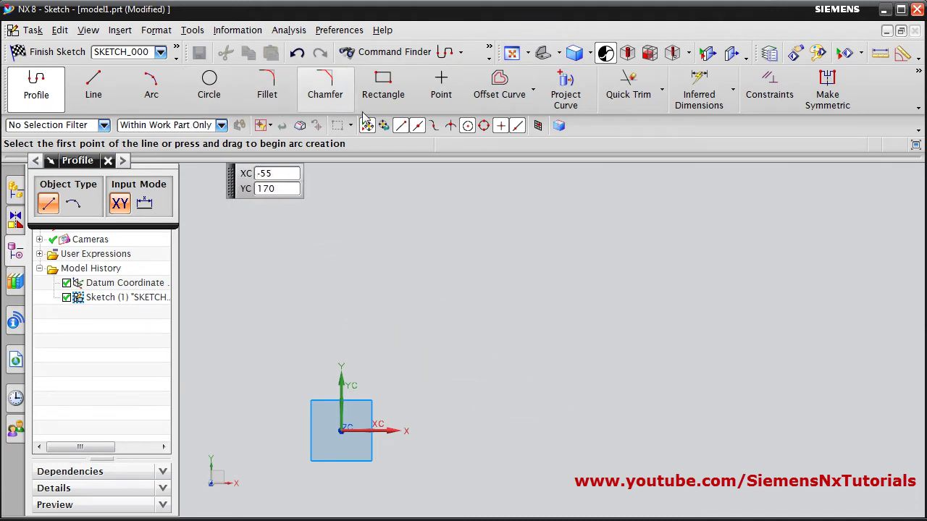
left_click(385, 94)
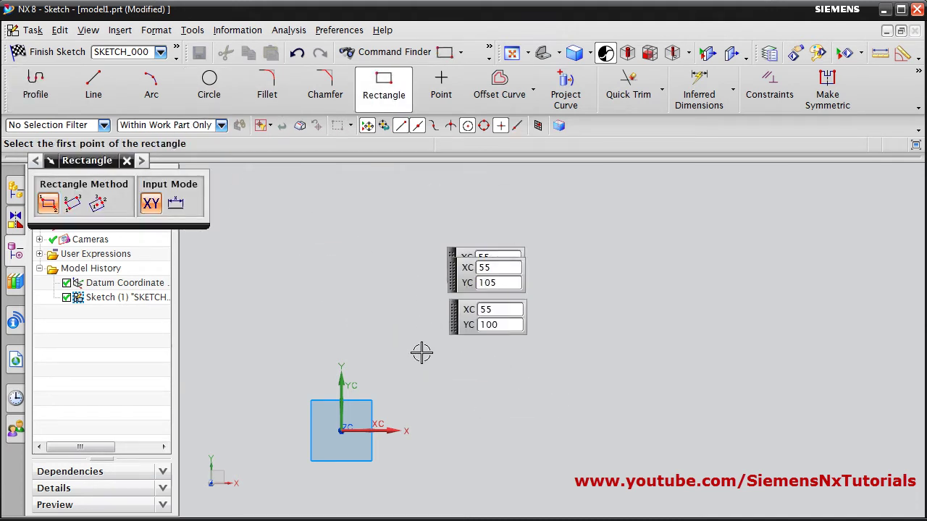
left_click(341, 430)
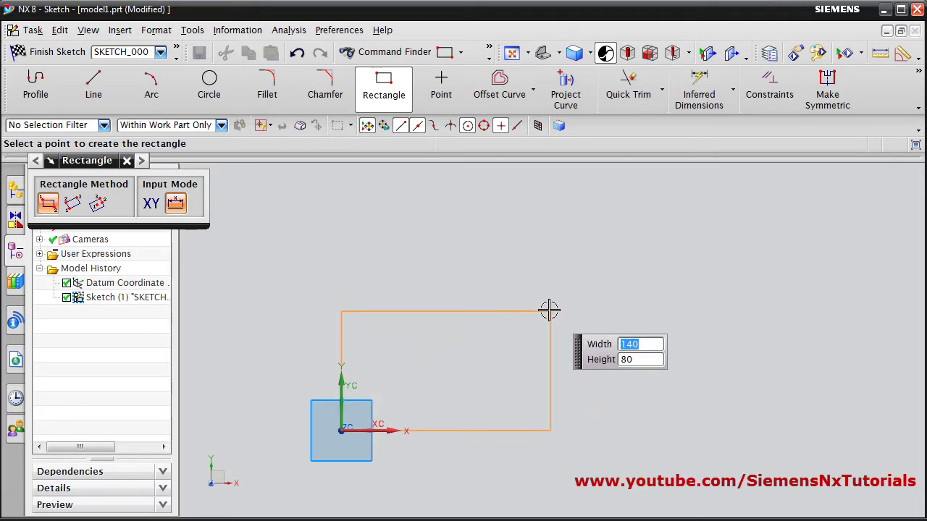
key("Tab")
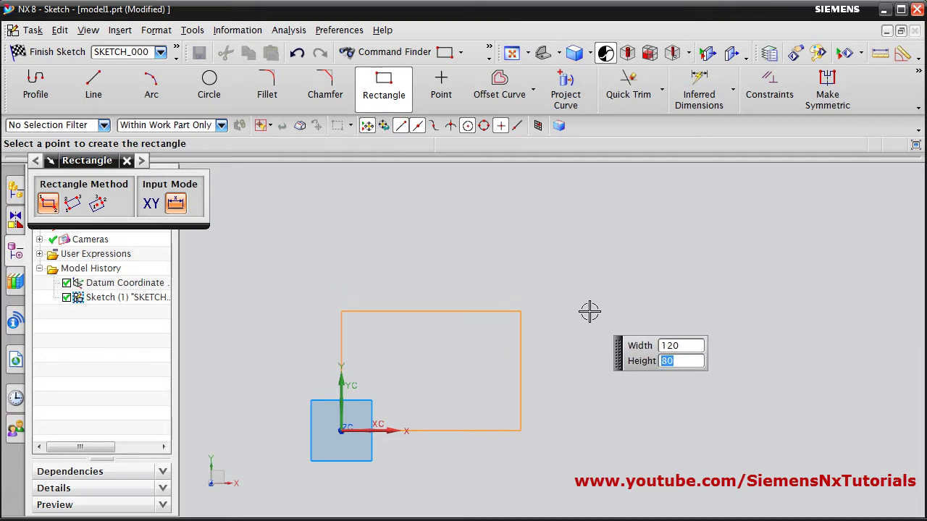
key("Tab")
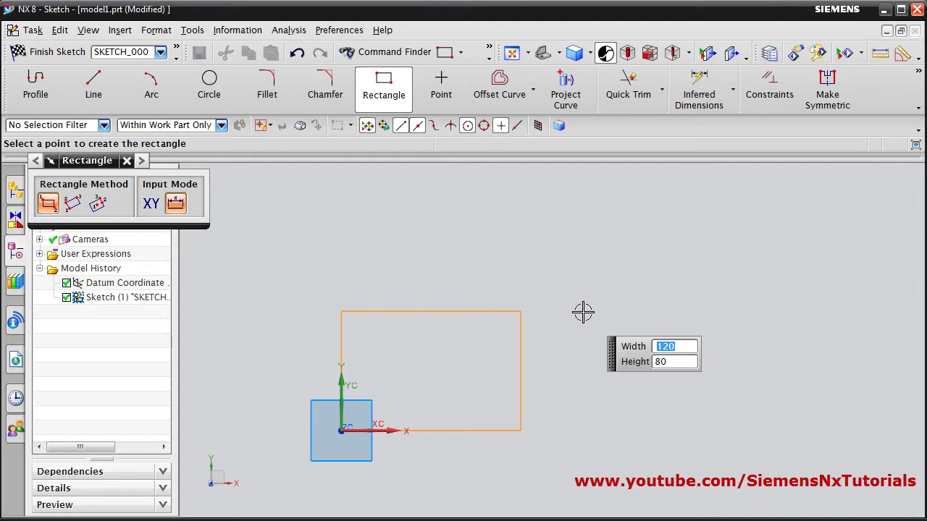
key("Return")
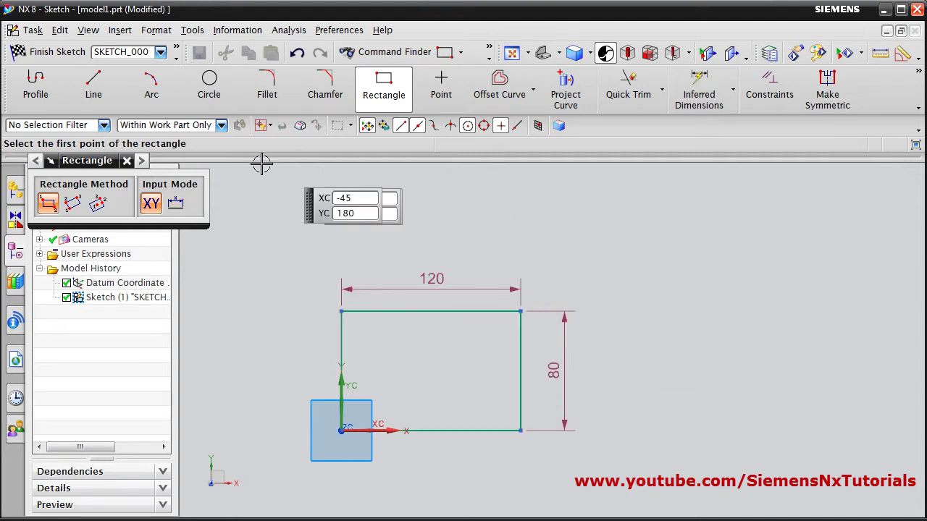
left_click(58, 57)
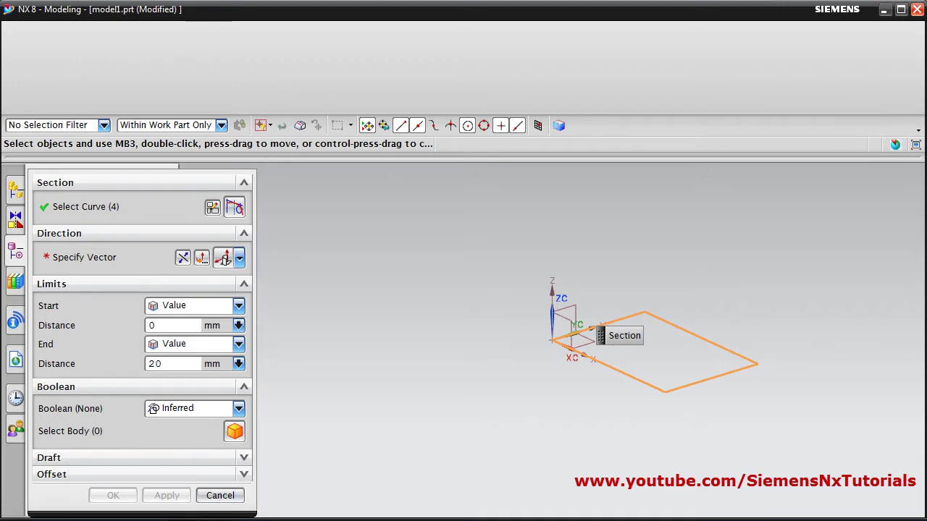
Extrude the 120 × 80 rectangle 15 mm into a solid base plate
key("alt+Tab")
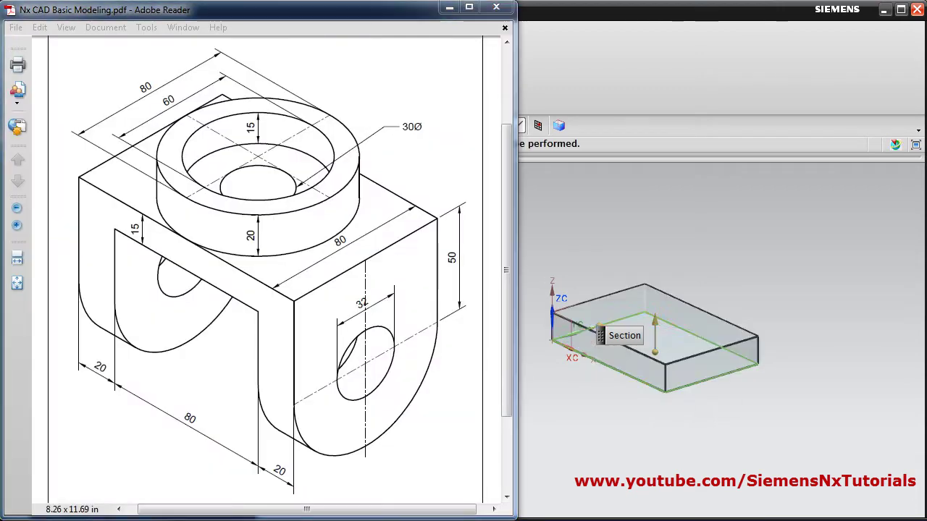
key("alt+Tab")
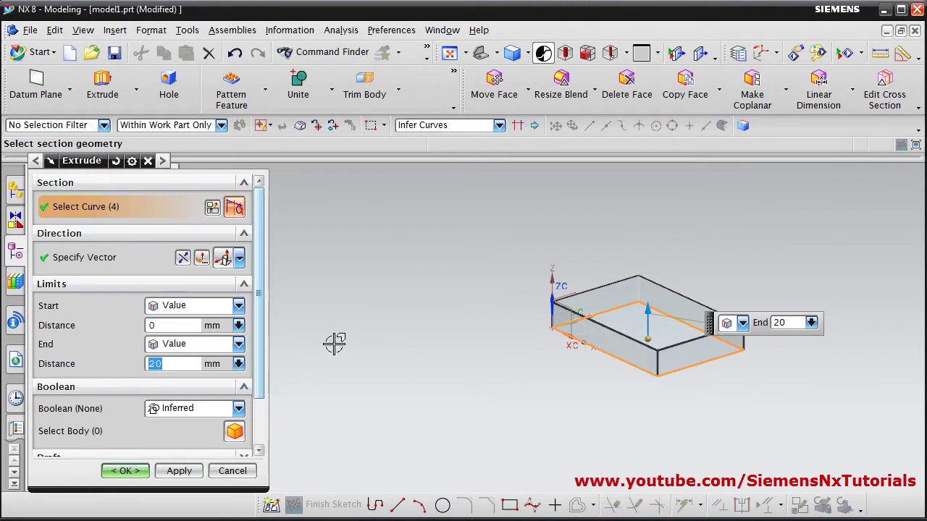
key("Return")
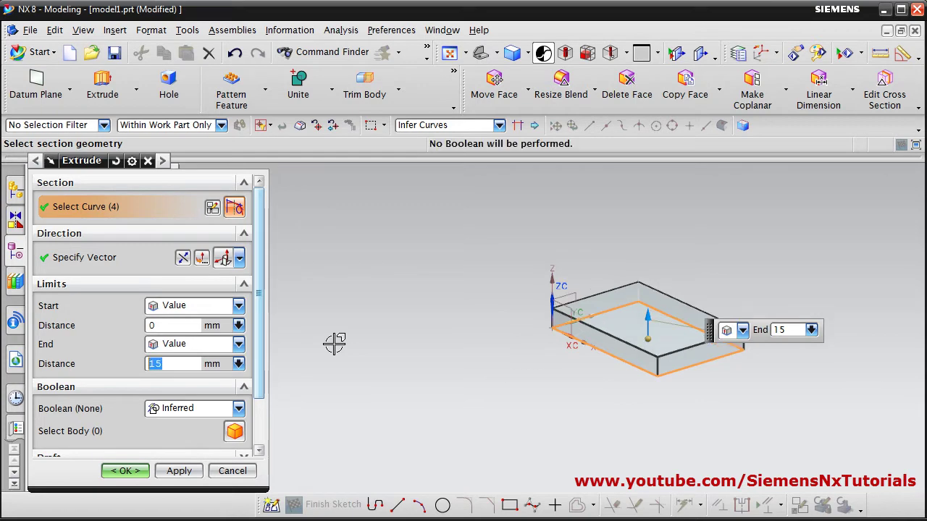
left_click(125, 471)
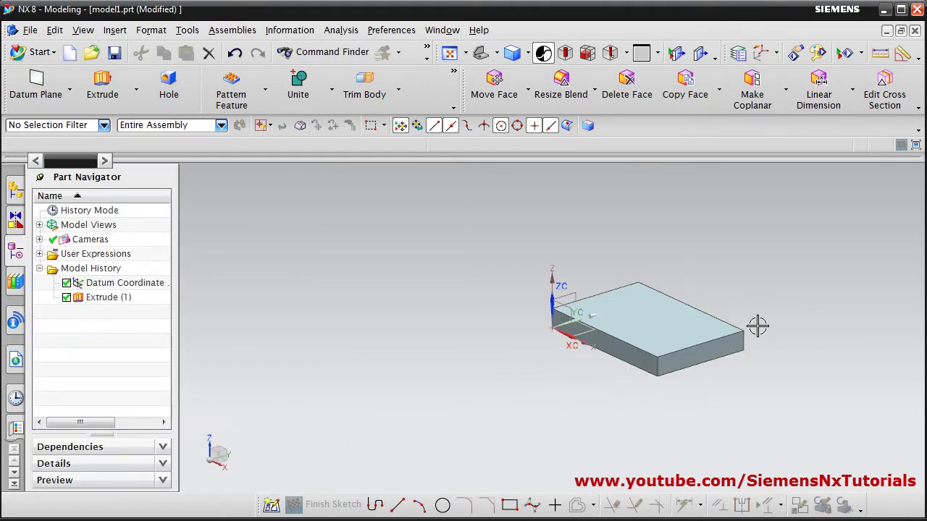
scroll(757, 325, "up", 5)
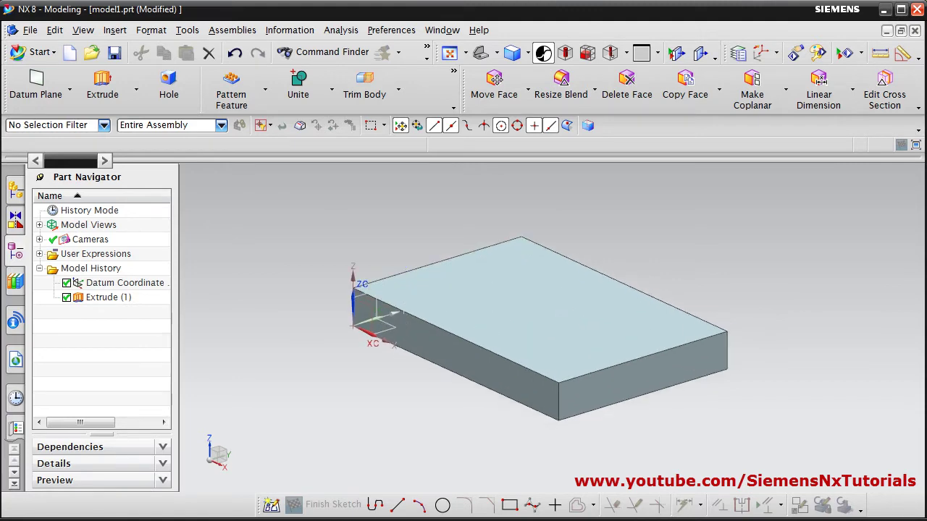
Start a second Extrude with its section sketch on the plate's top face
key("alt+Tab")
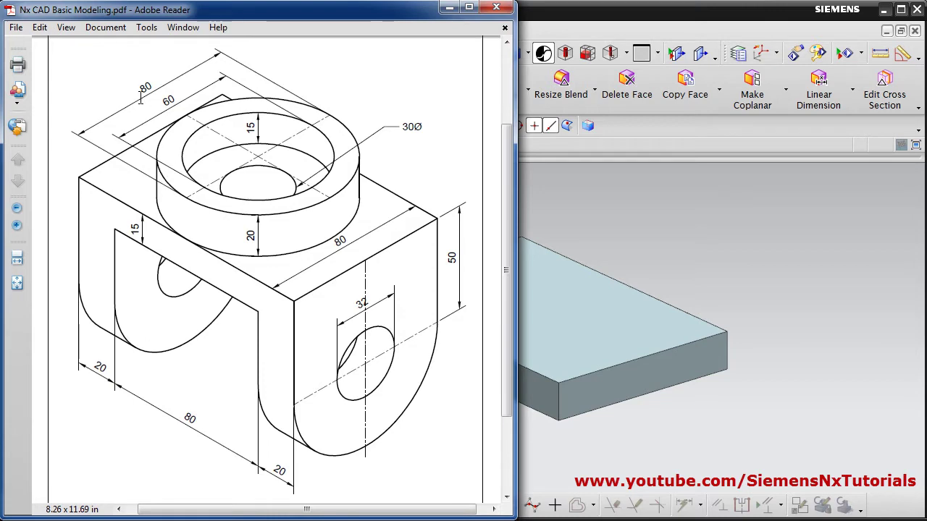
left_click(449, 8)
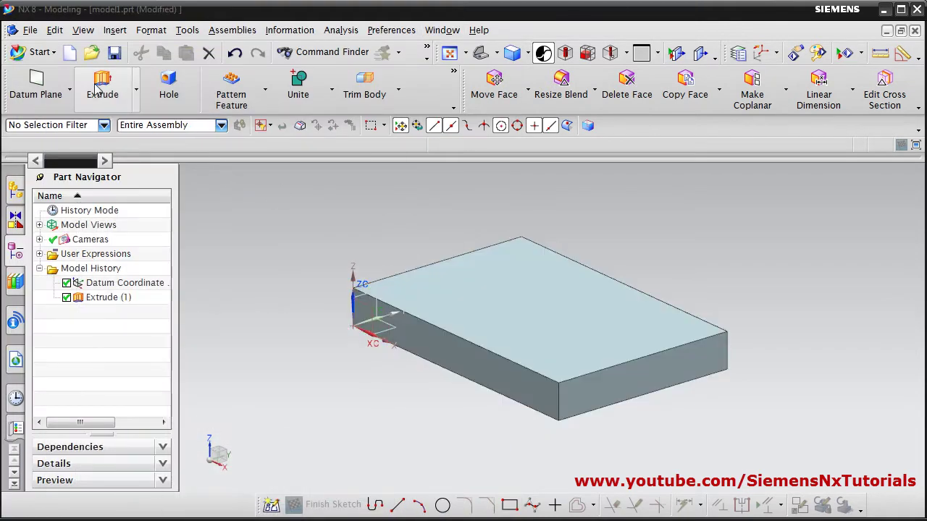
left_click(102, 86)
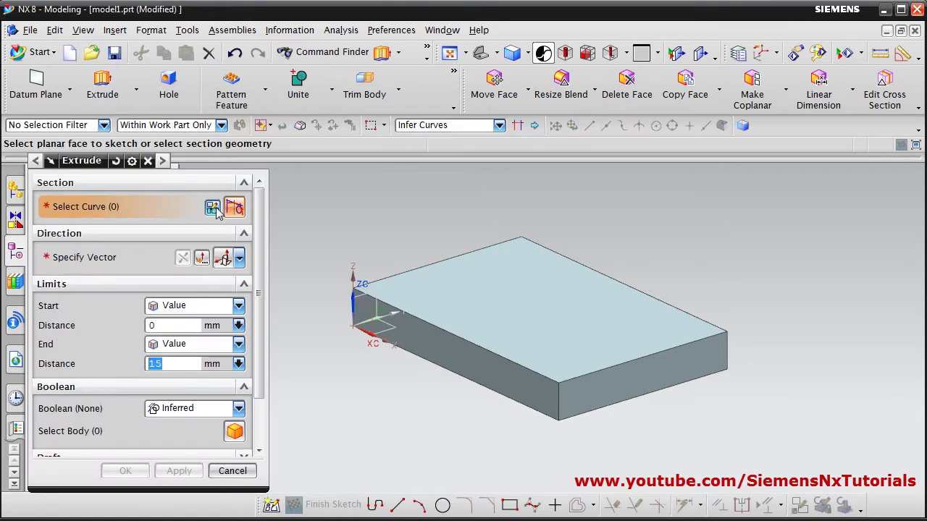
left_click(216, 209)
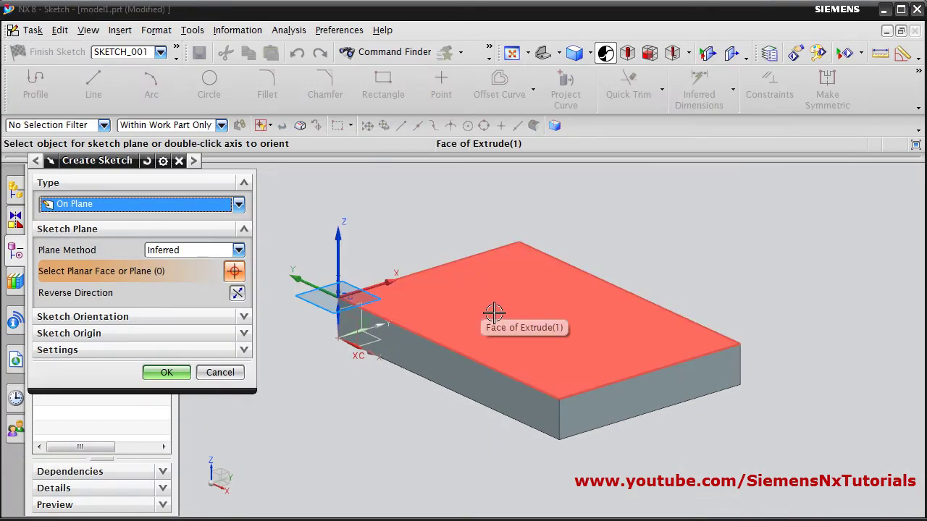
left_click(548, 316)
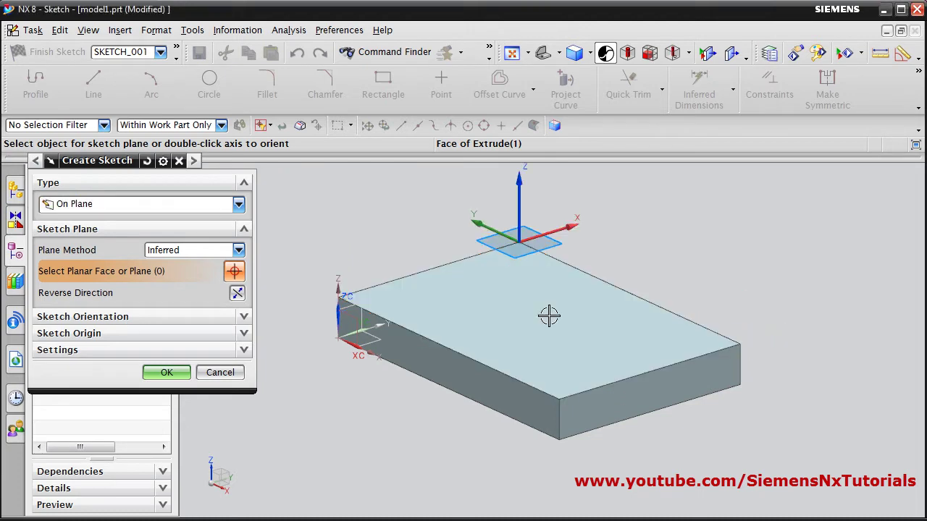
left_click(548, 316)
left_click(167, 374)
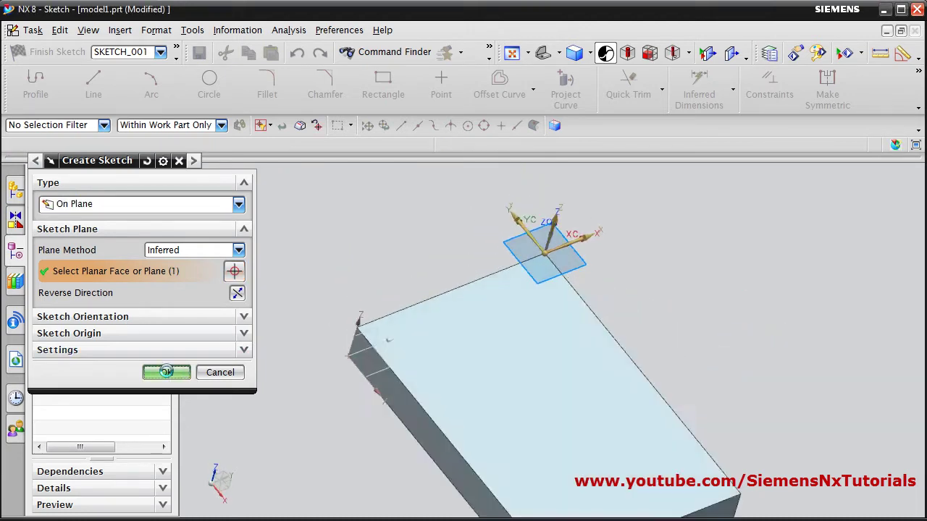
Draw an 80 mm diameter circle centred at -40, -60 and finish the sketch
left_click(513, 54)
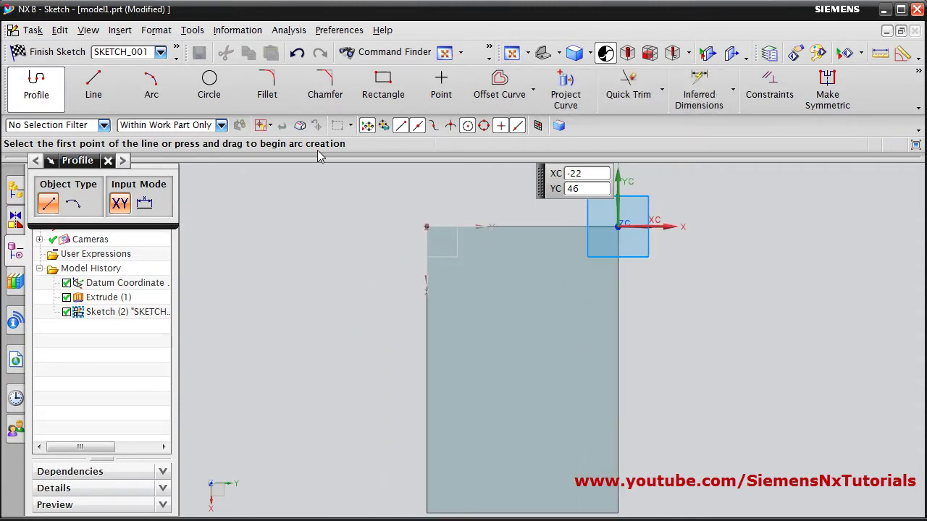
left_click(213, 91)
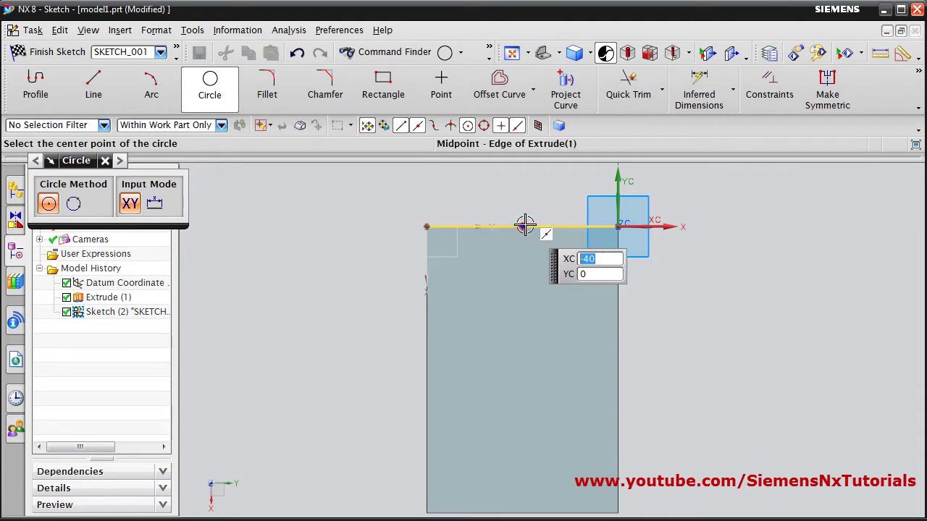
left_click(523, 369)
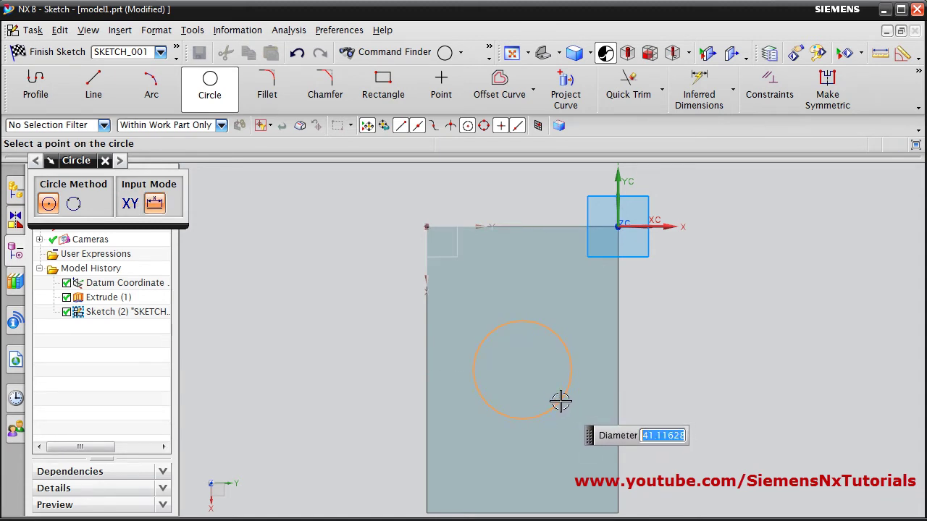
type("80")
key("Return")
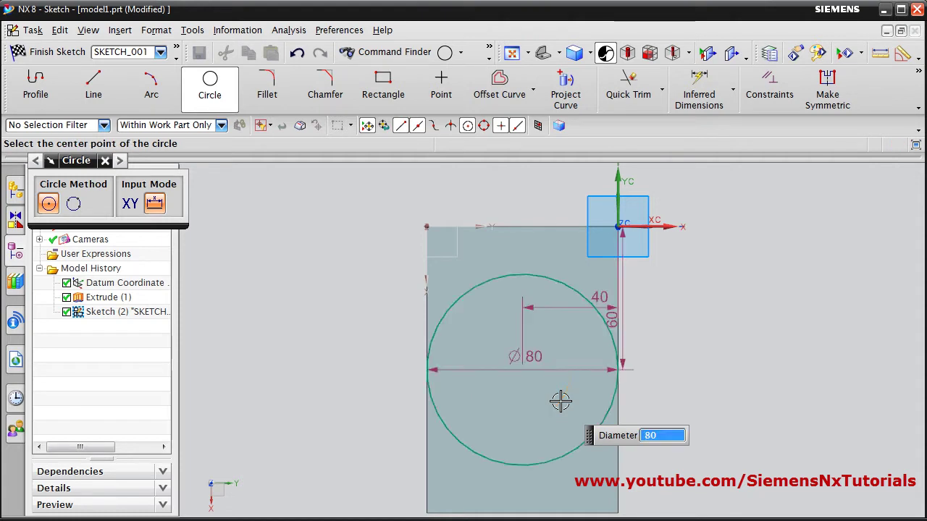
left_click(52, 55)
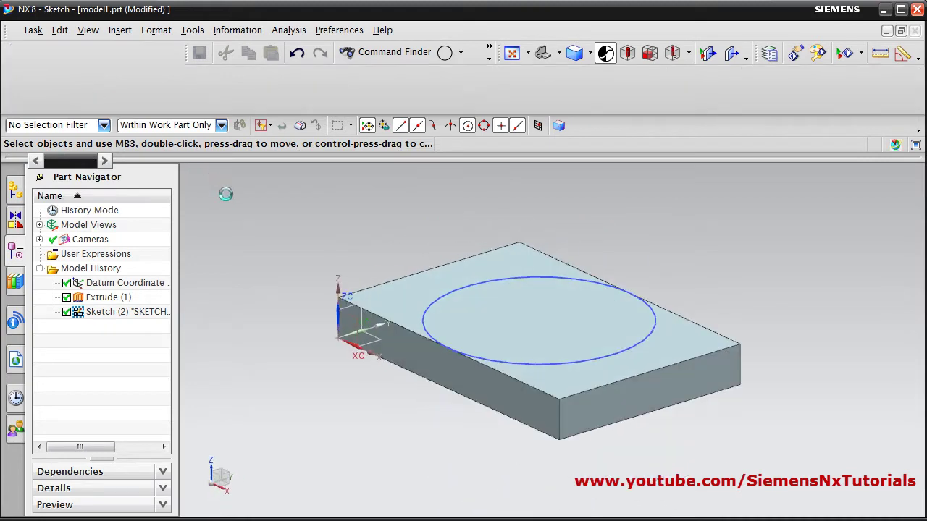
Extrude the 80 mm circle 20 mm and unite it with the plate as a boss
key("x")
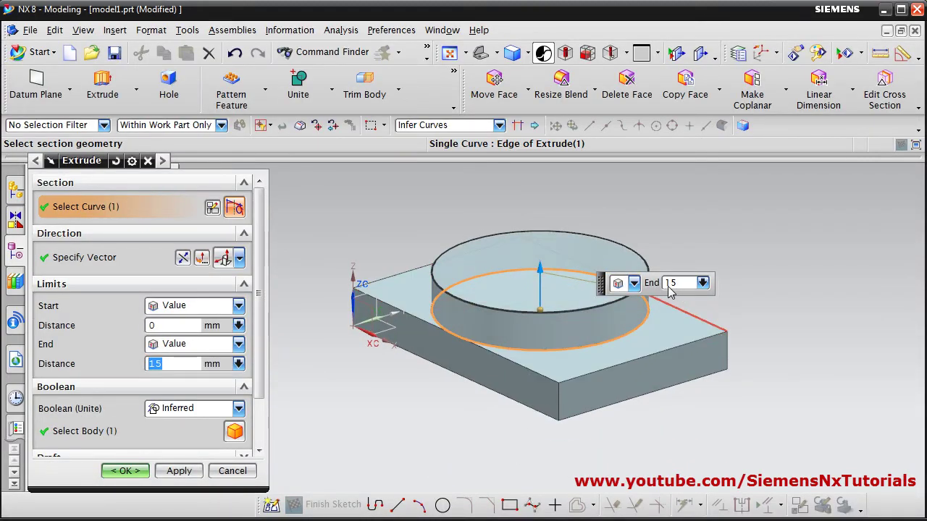
double_click(669, 283)
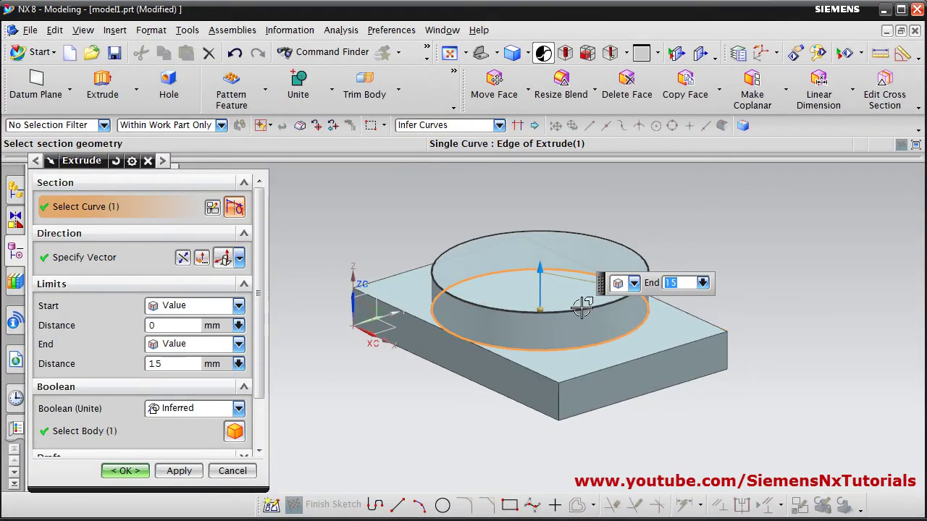
type("20")
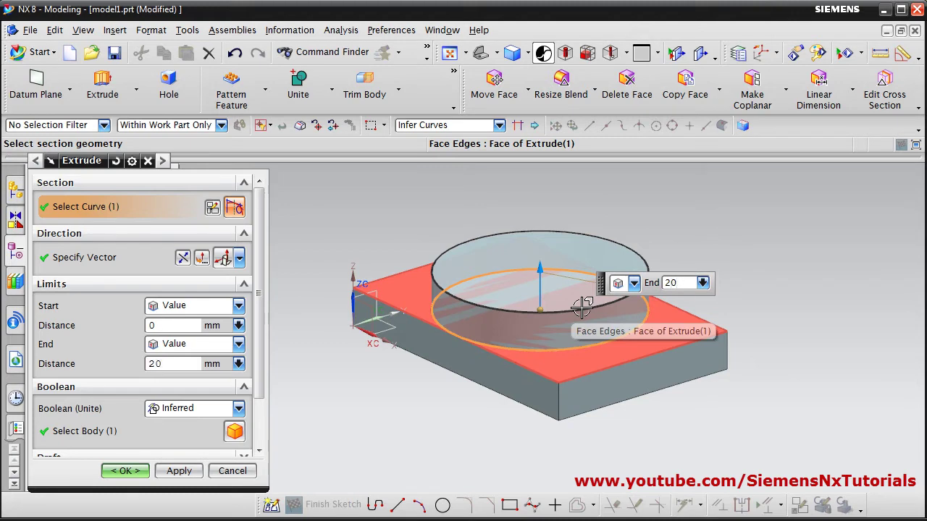
key("Return")
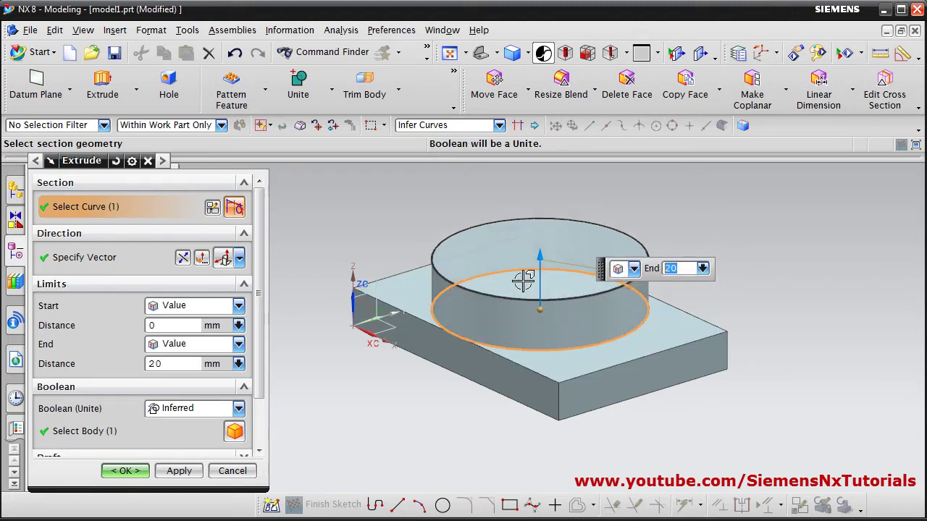
left_click(240, 409)
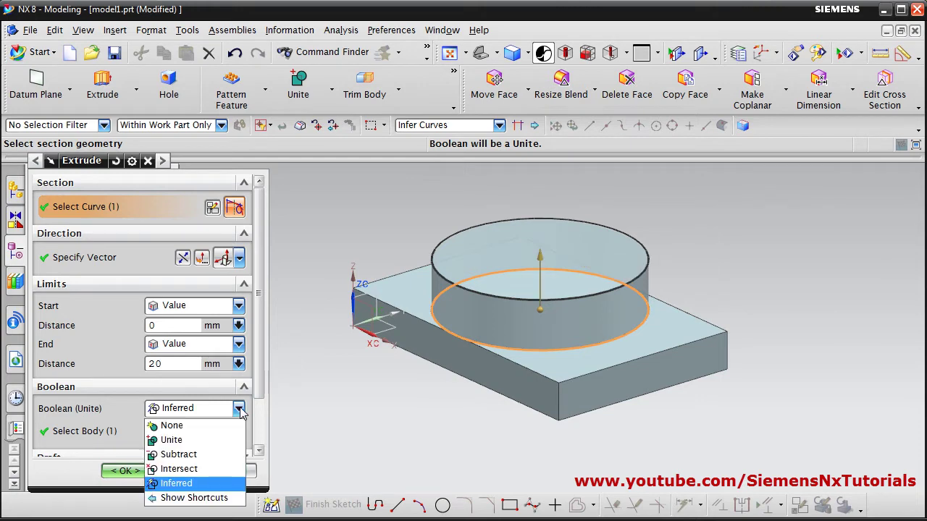
left_click(179, 438)
left_click(127, 473)
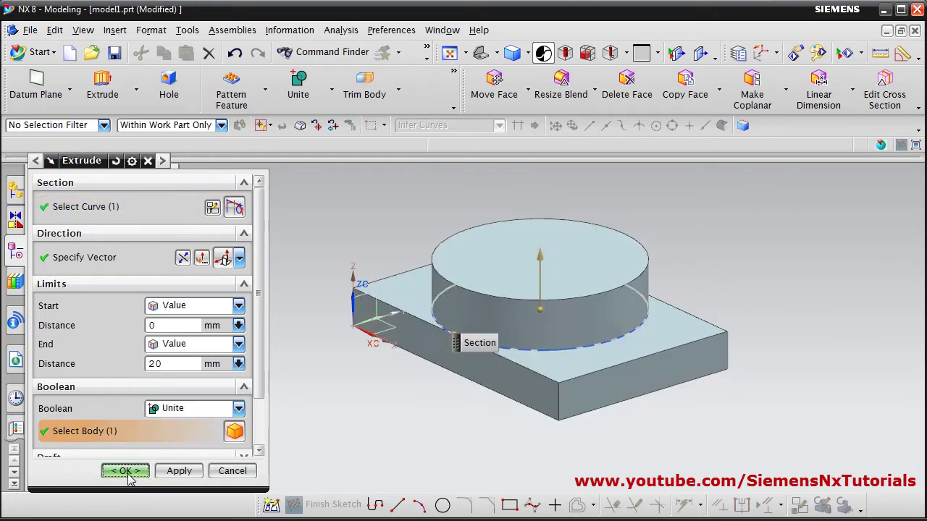
middle_click_drag(708, 231, 705, 243)
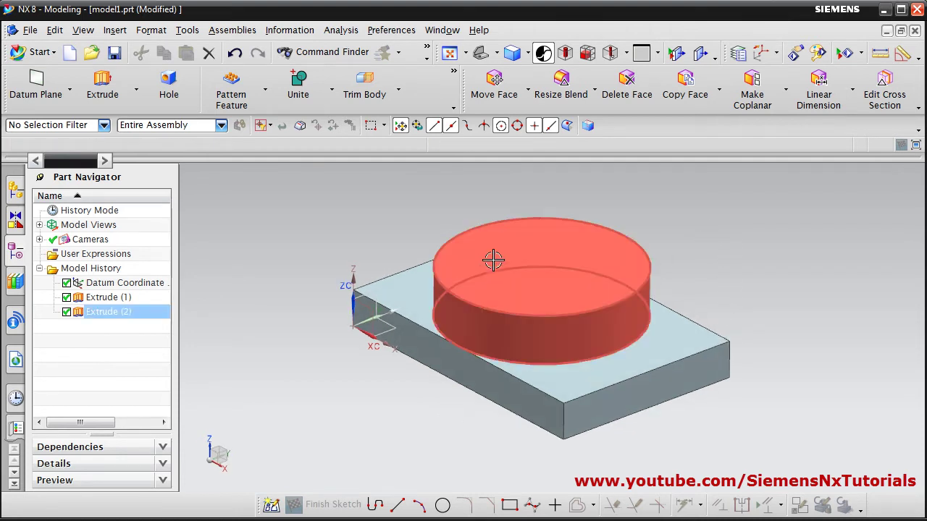
left_click(102, 87)
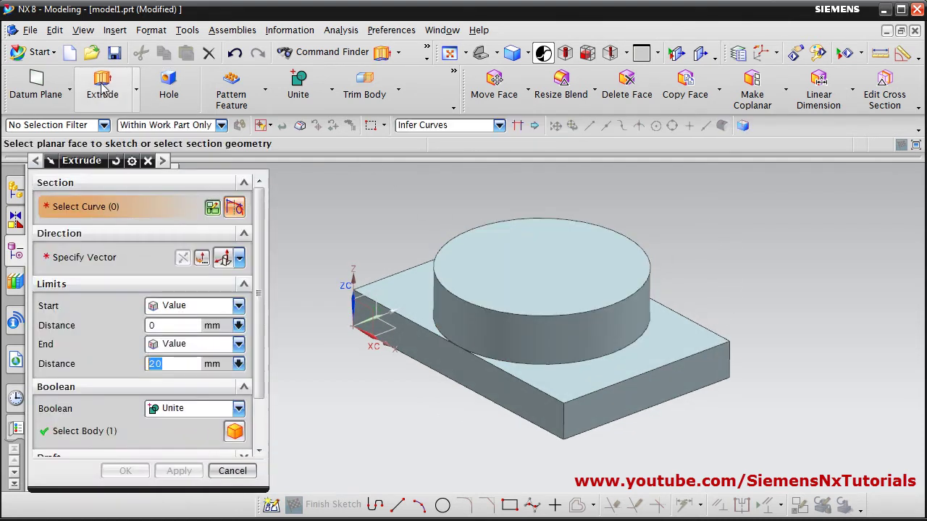
Sketch a 60 mm diameter circle at the origin on the boss's top face
left_click(212, 209)
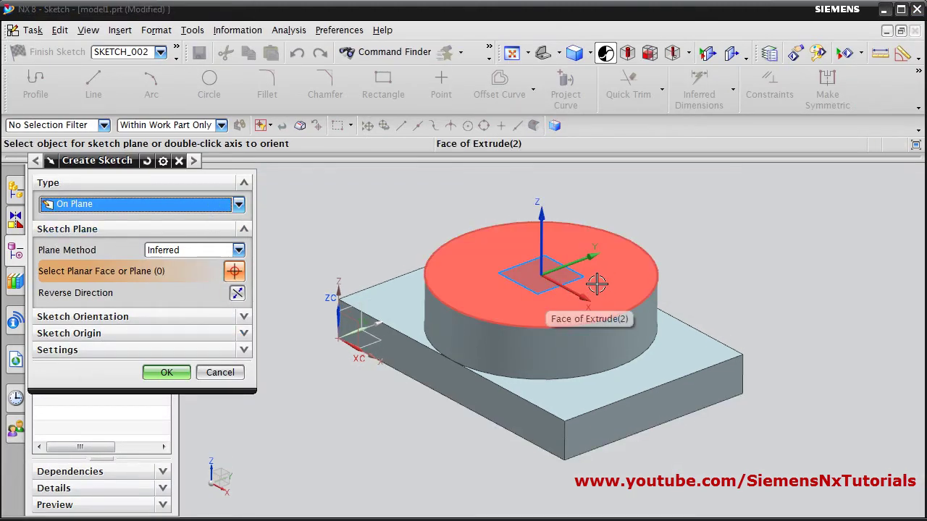
left_click(596, 284)
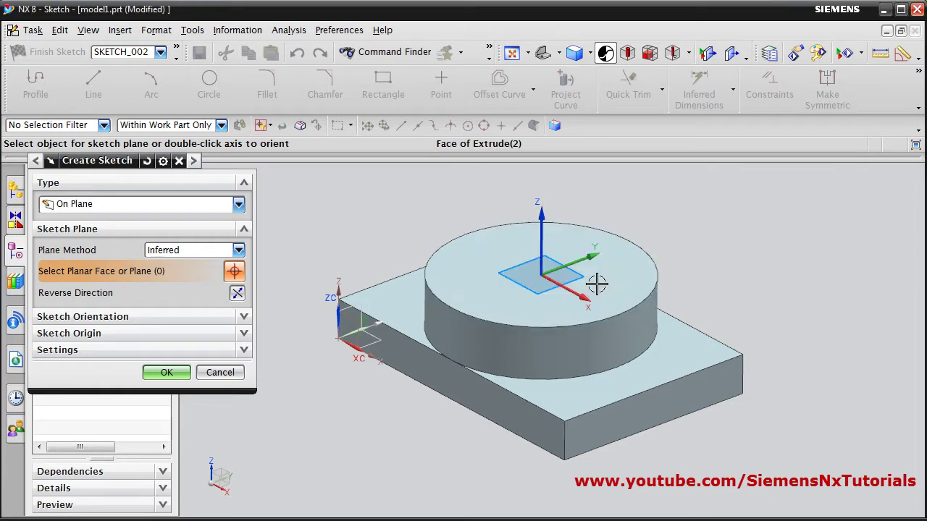
left_click(166, 372)
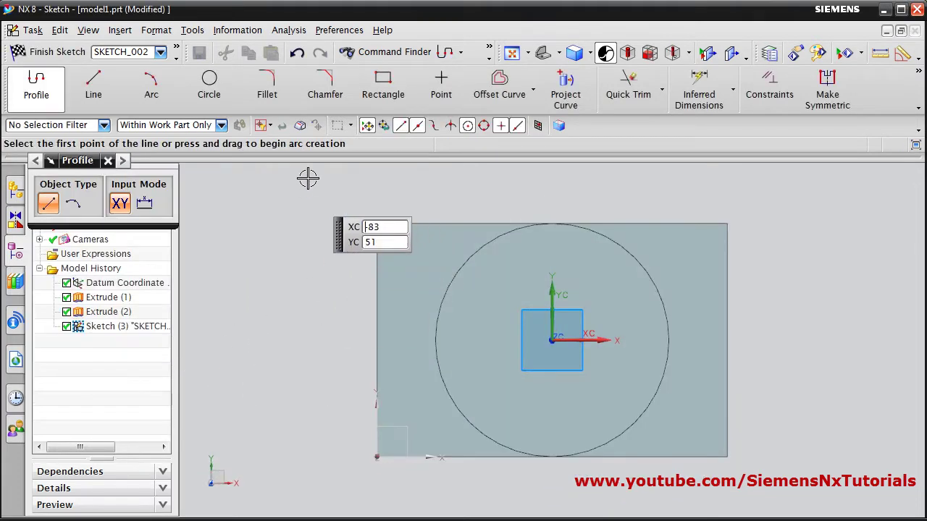
left_click(210, 86)
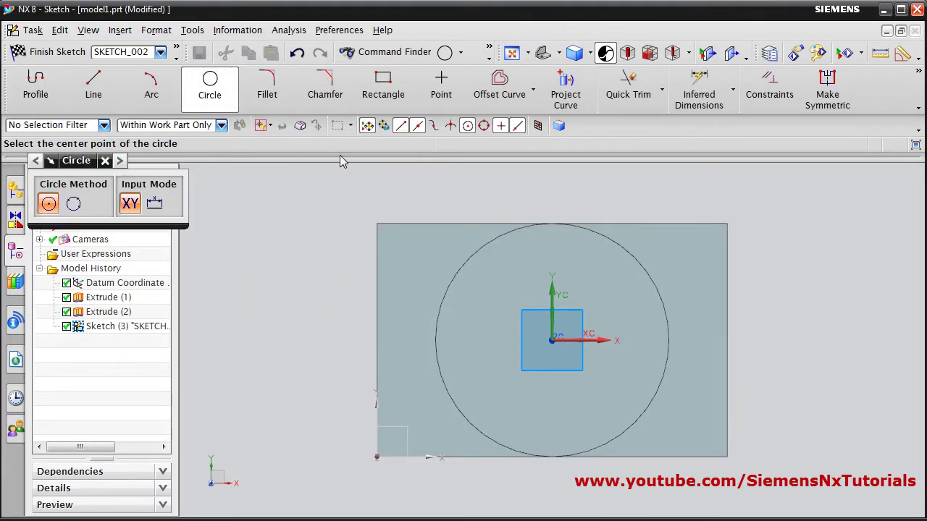
left_click(551, 337)
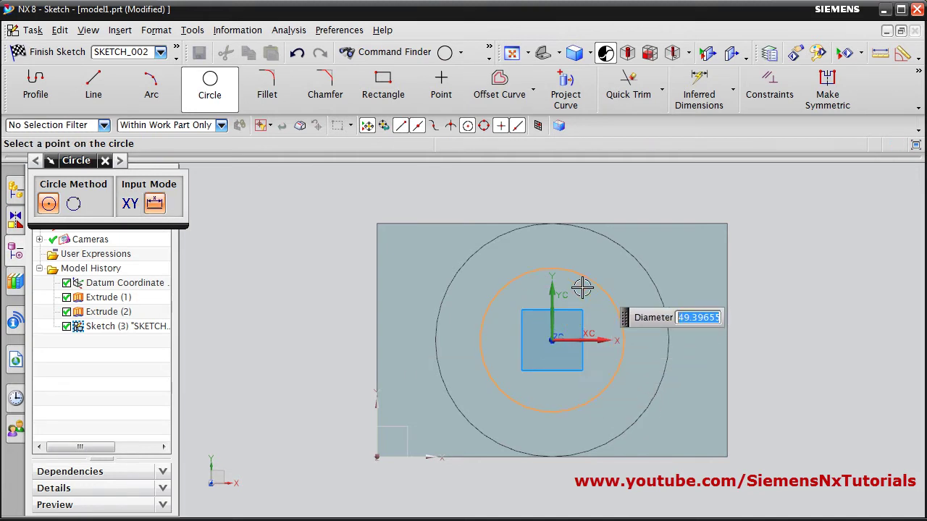
type("60")
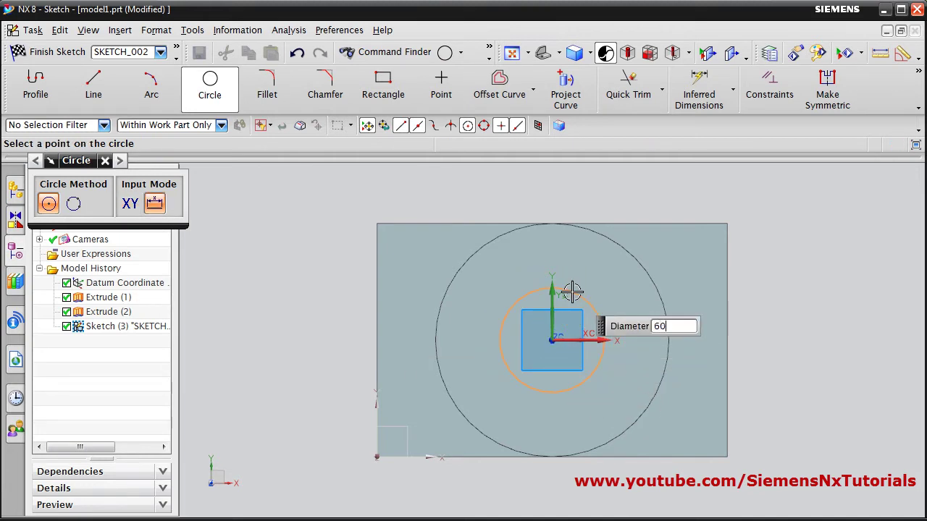
key("Return")
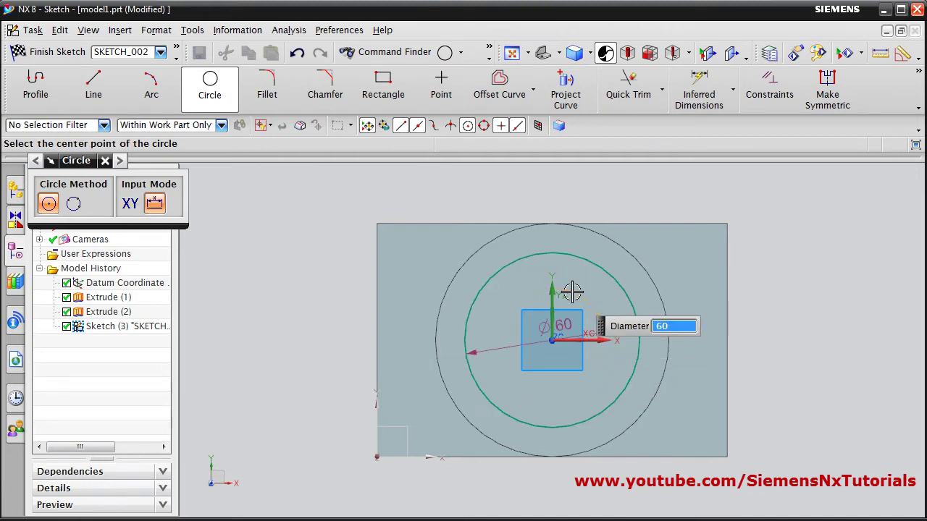
left_click(58, 58)
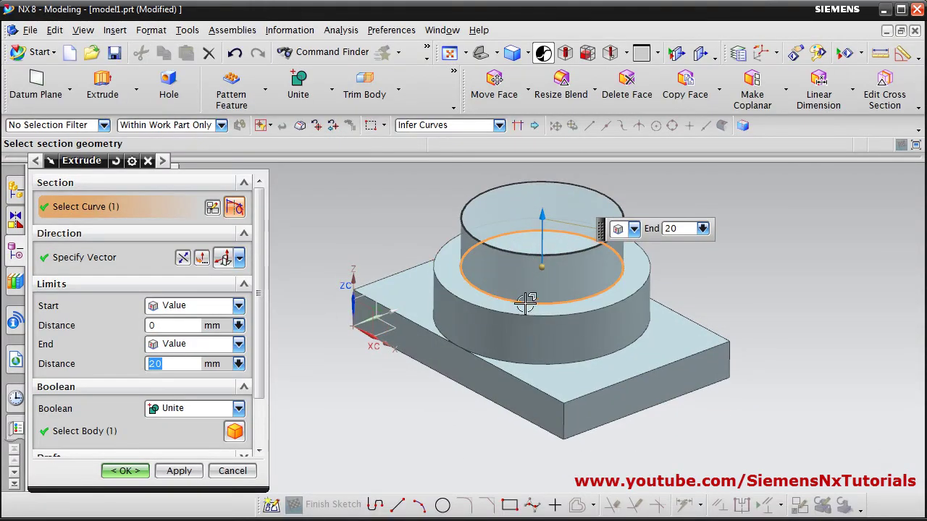
Reverse the extrusion and subtract a 15 mm deep, 60 mm pocket from the boss
left_click(182, 259)
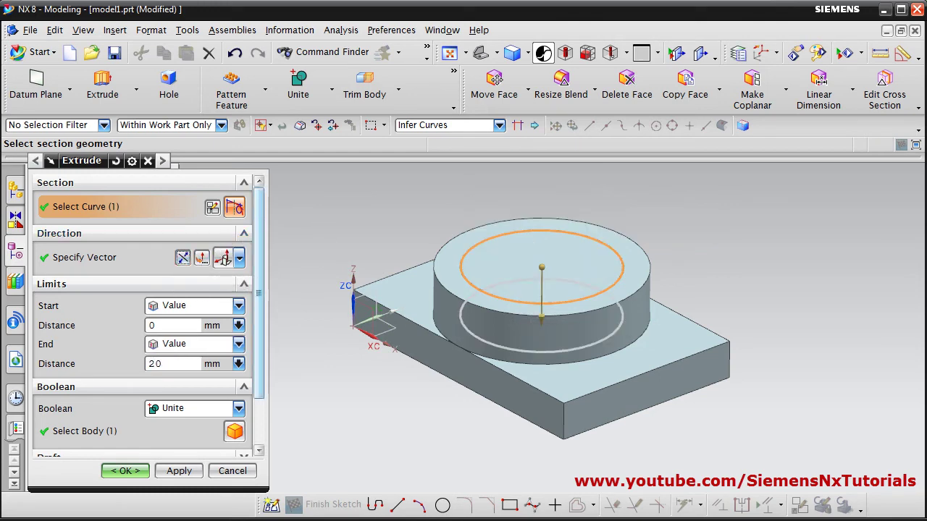
key("alt+Tab")
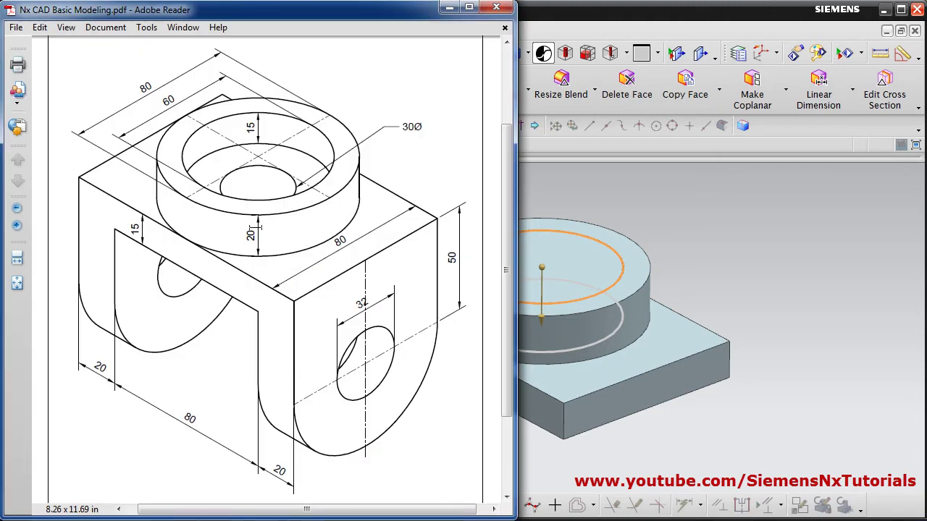
left_click(449, 8)
double_click(177, 364)
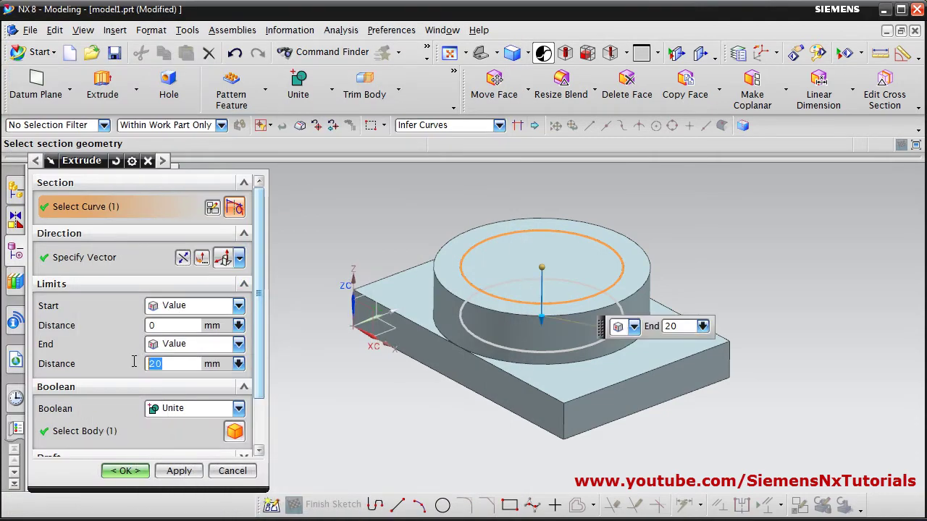
type("15")
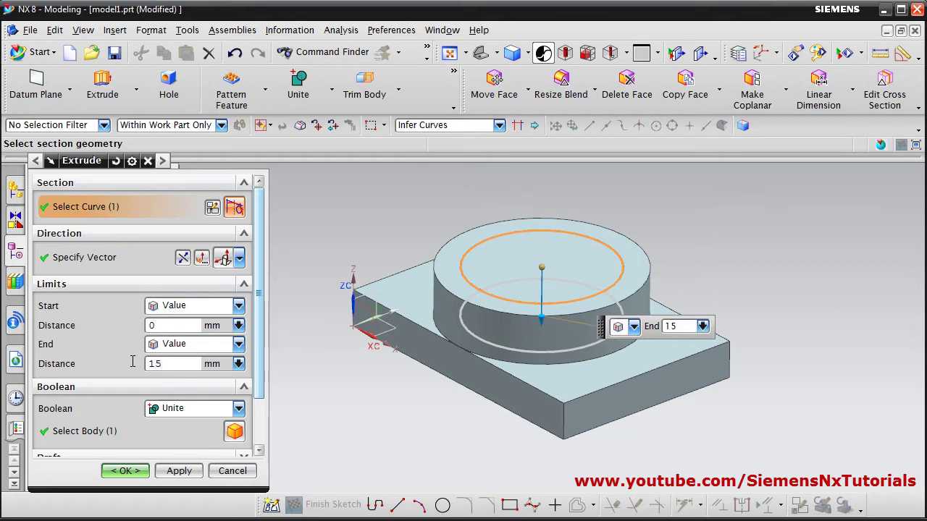
key("Return")
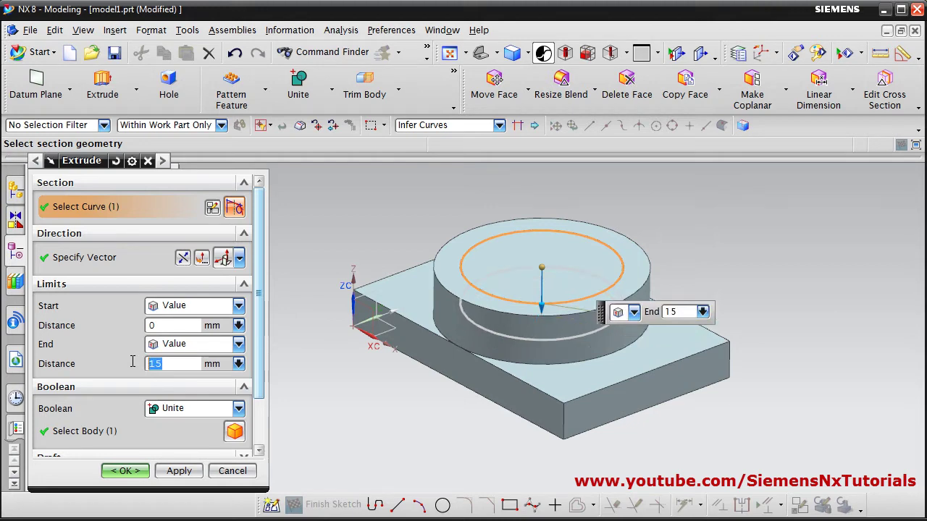
left_click(238, 410)
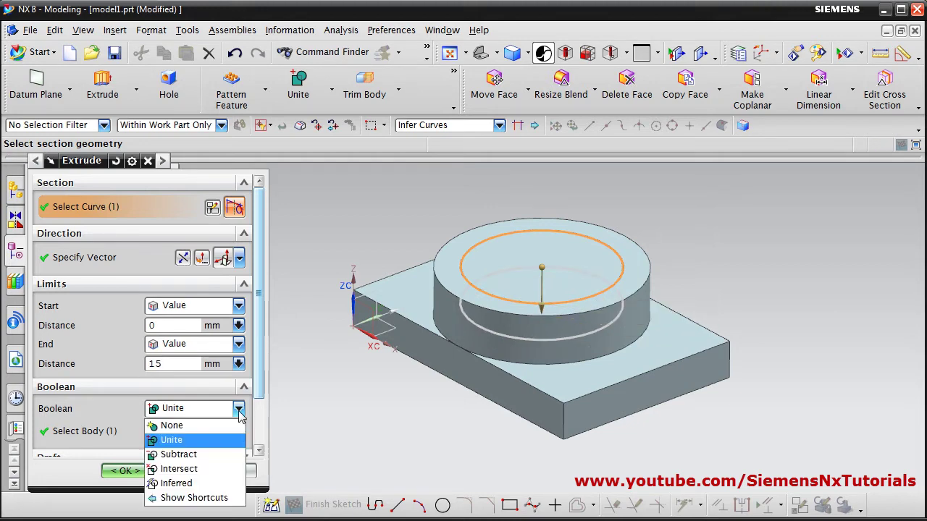
left_click(184, 456)
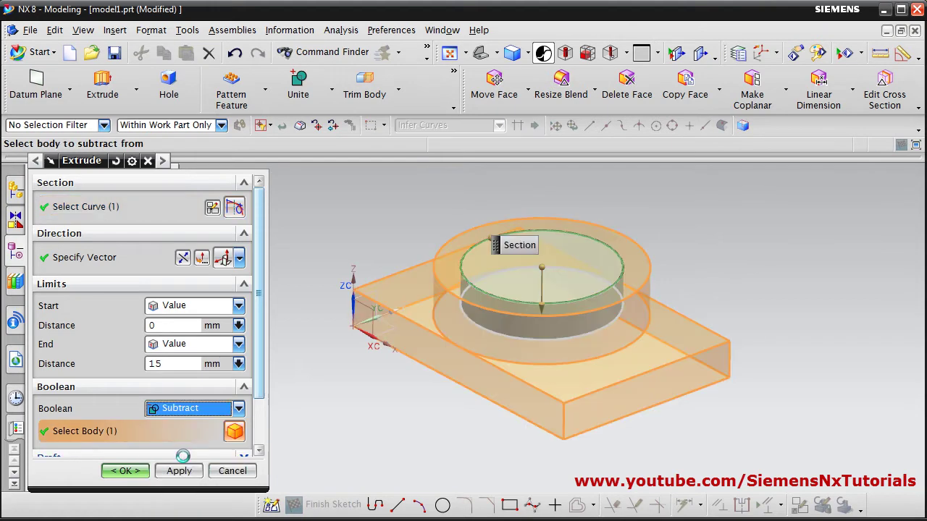
left_click(128, 471)
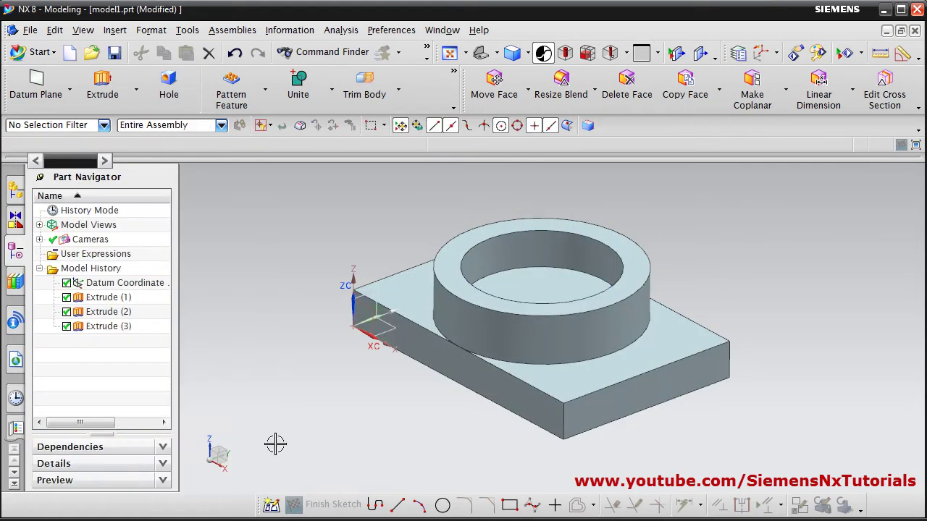
middle_click_drag(378, 420, 308, 471)
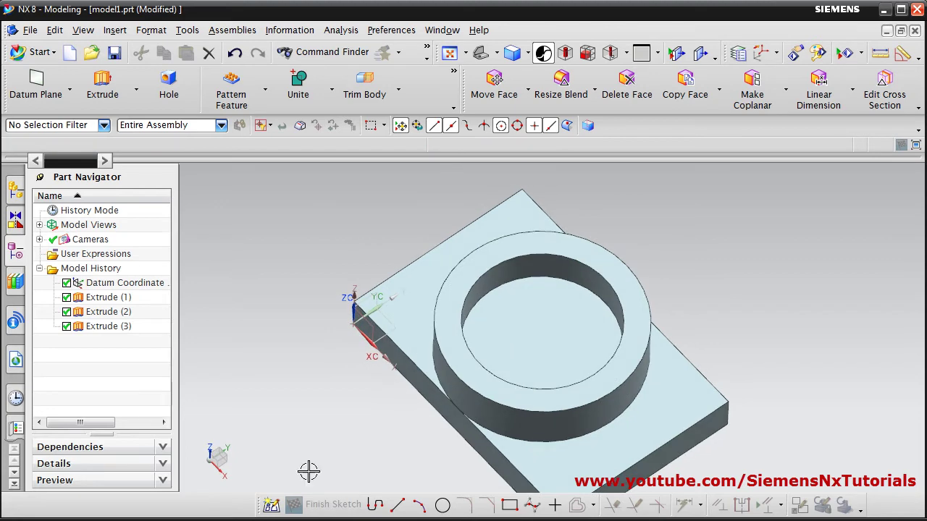
key("alt+Tab")
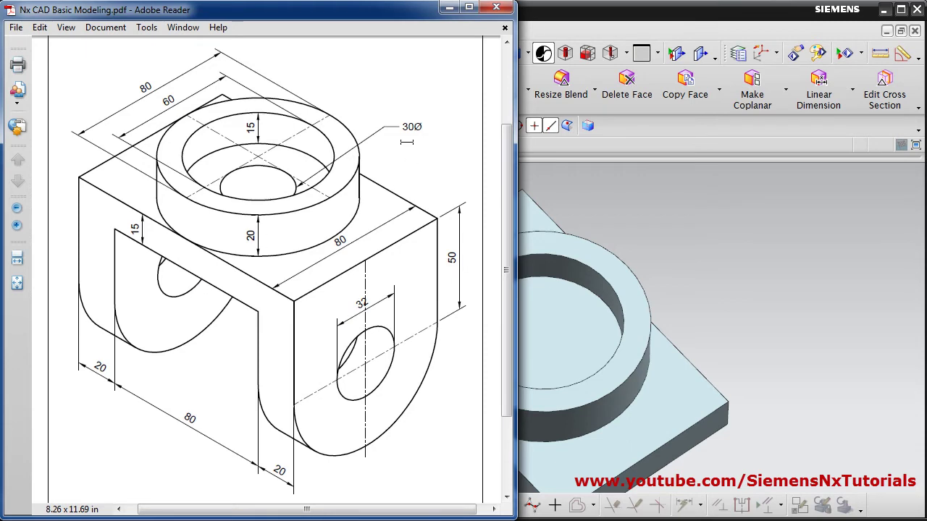
Start a new Extrude with its section sketch on the ring's pocket floor
left_click(449, 7)
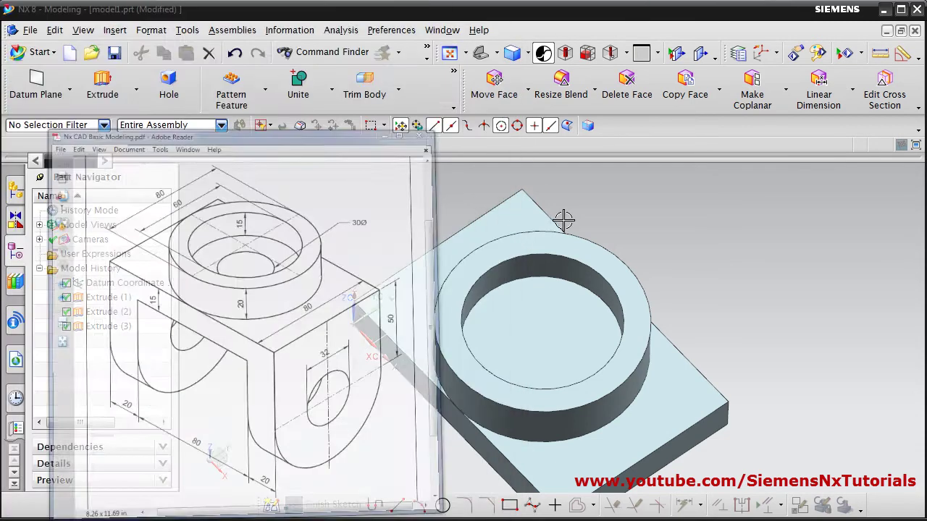
left_click(103, 86)
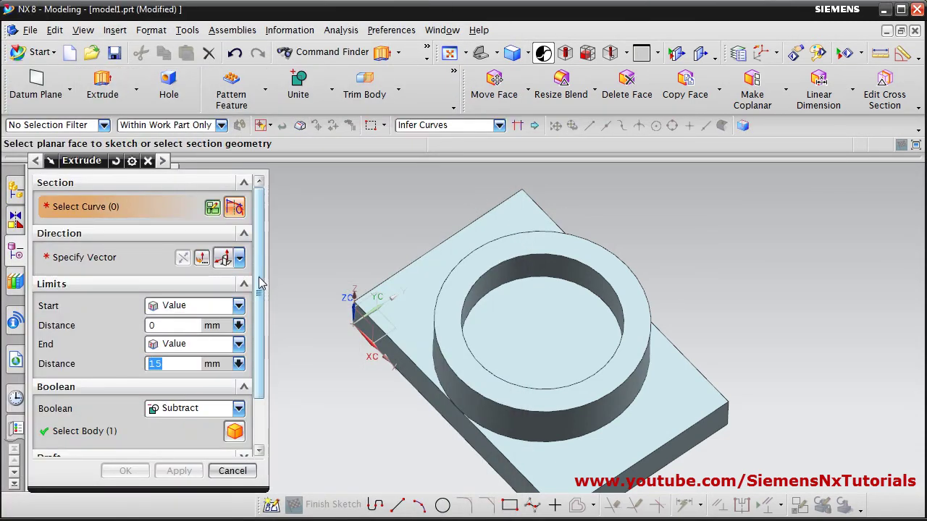
left_click(212, 210)
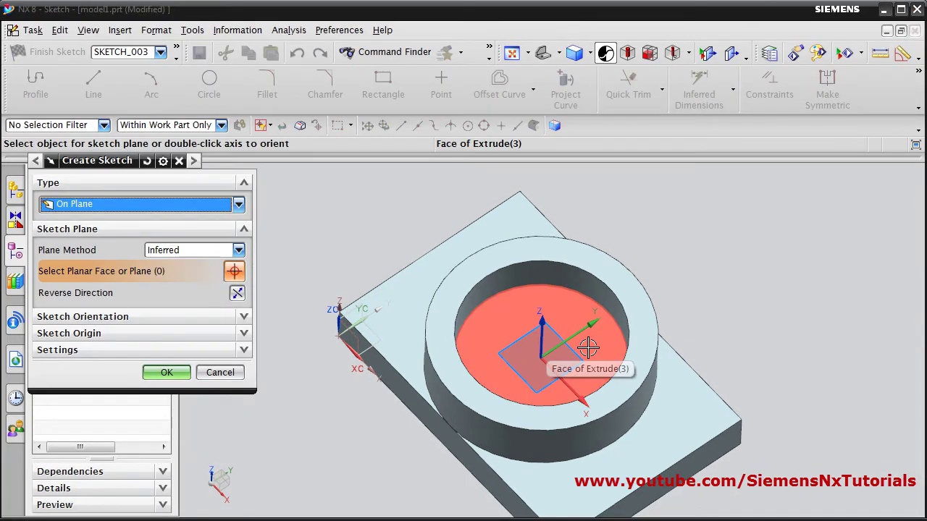
left_click(588, 350)
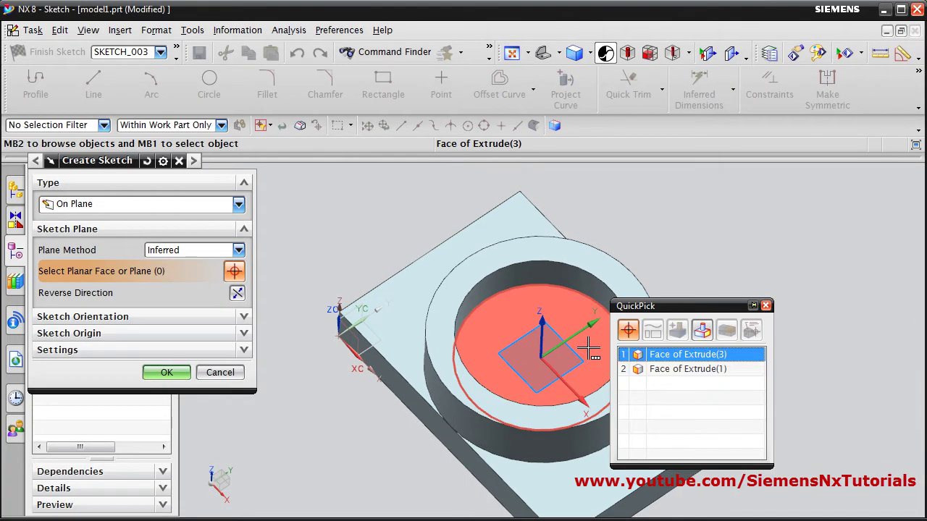
left_click(673, 360)
left_click(166, 373)
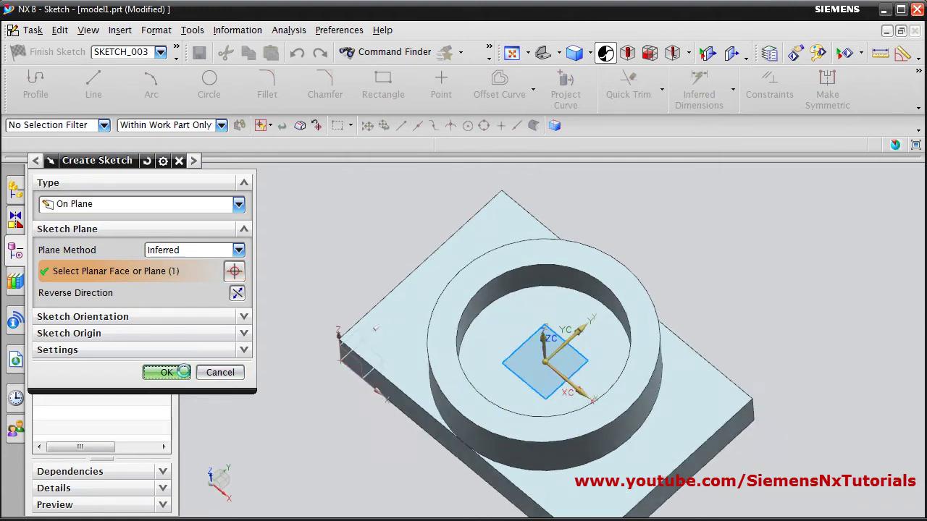
Draw a 30 mm diameter circle centred on the datum origin and finish the sketch
left_click(209, 84)
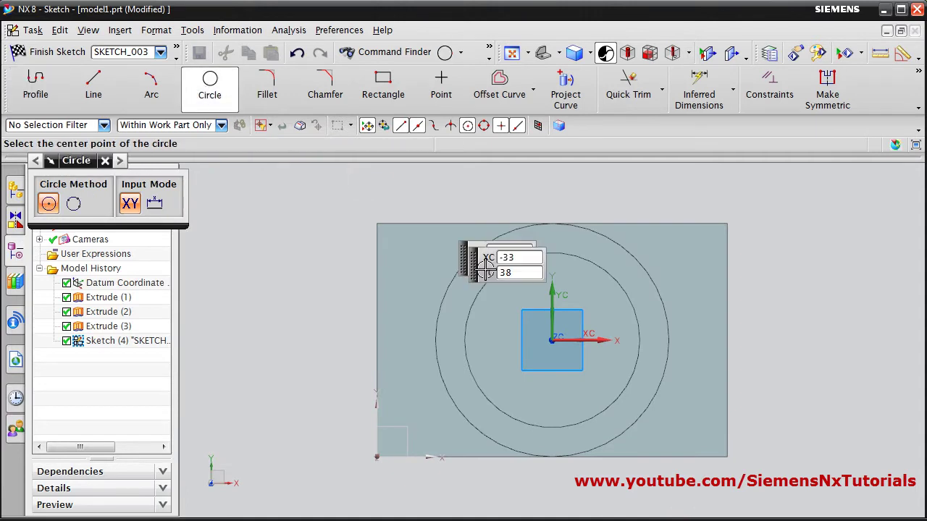
left_click(555, 341)
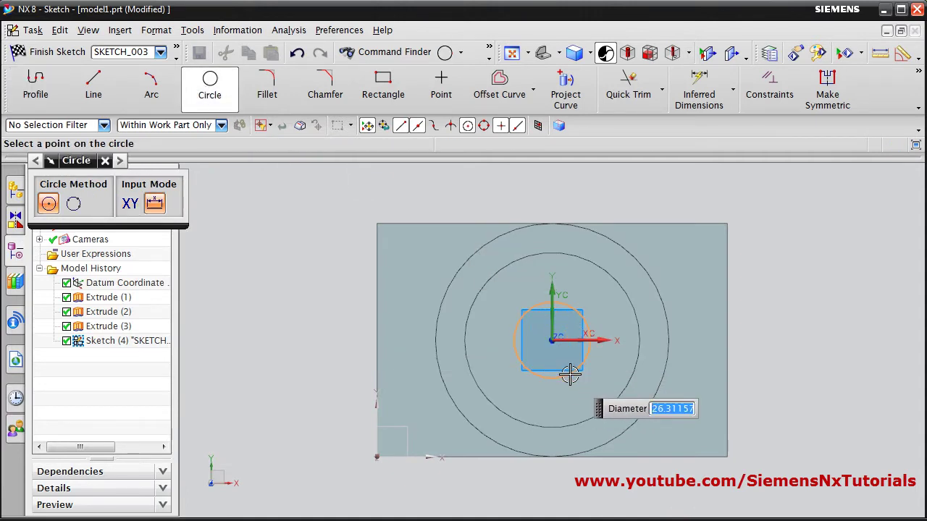
type("30")
key("Return")
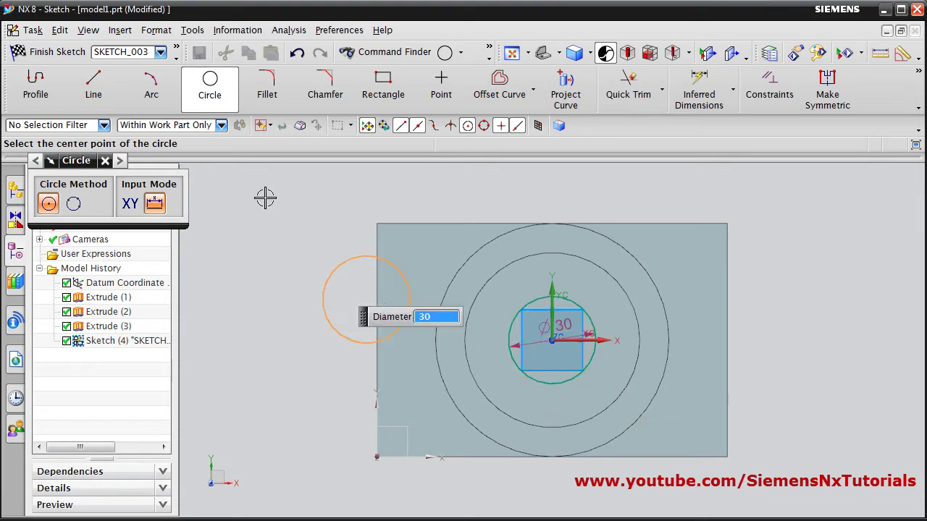
left_click(58, 58)
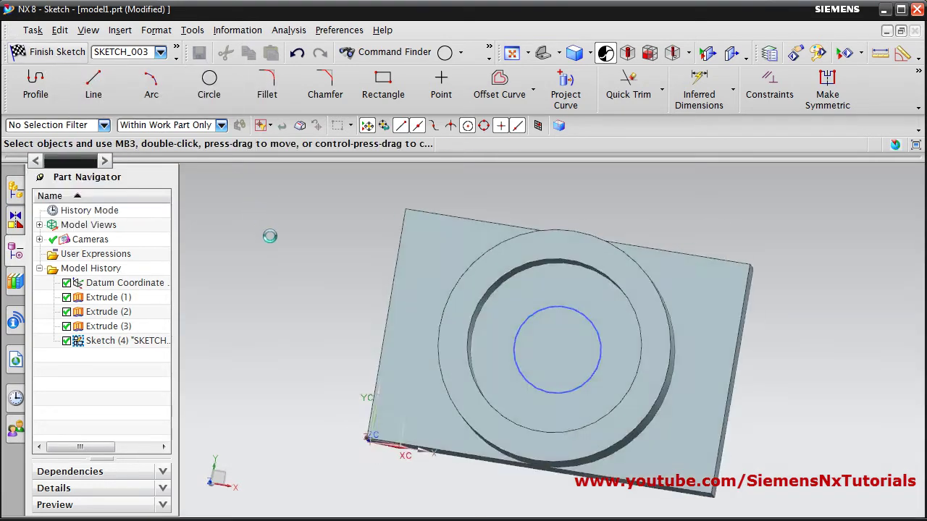
Reverse the 30 mm circle's extrusion and subtract it 15 mm deep into the ring boss
middle_click_drag(473, 408, 484, 374)
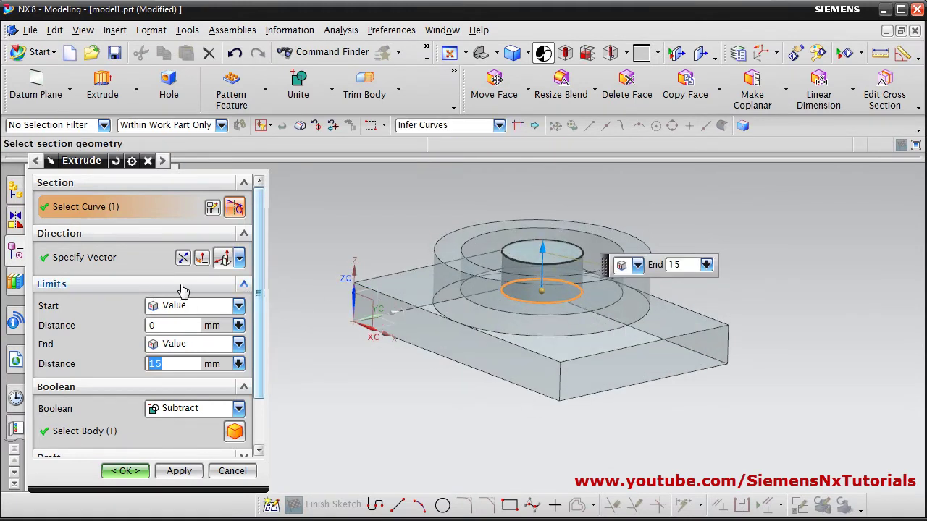
left_click(183, 260)
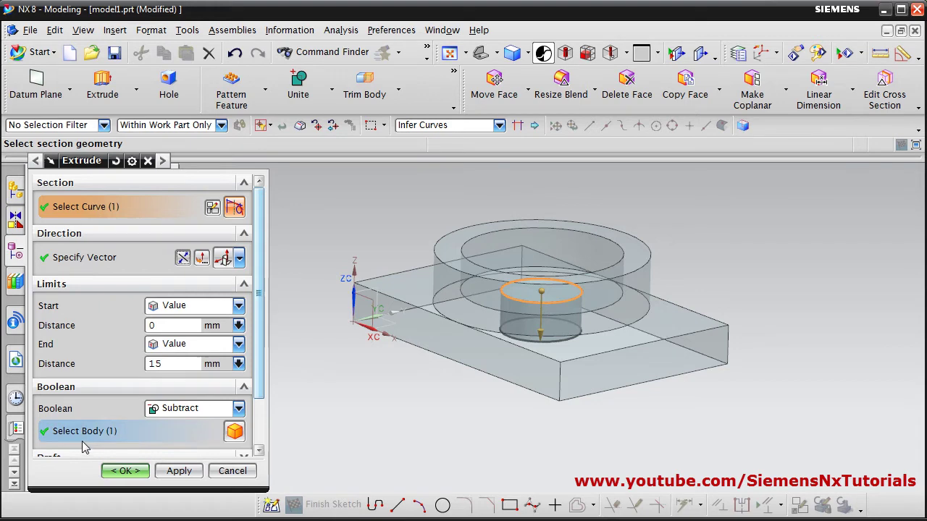
left_click(128, 472)
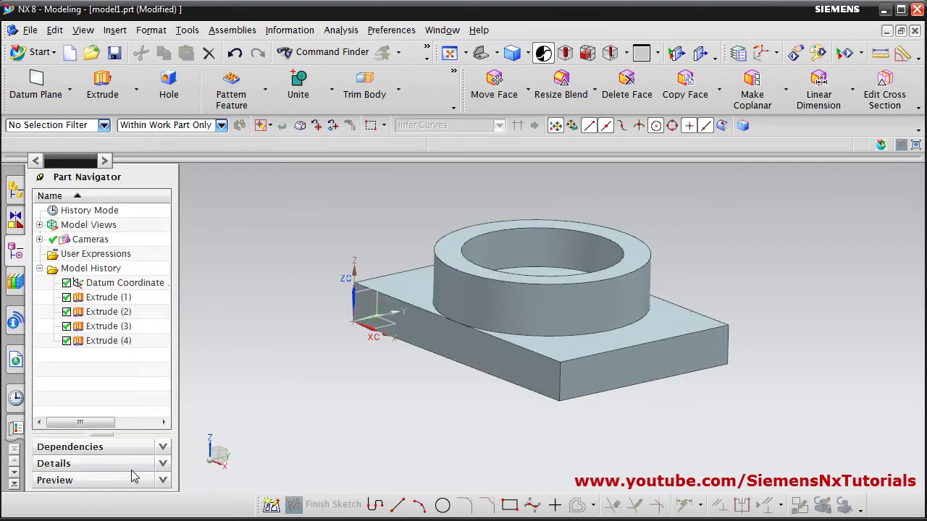
middle_click_drag(442, 275, 440, 314)
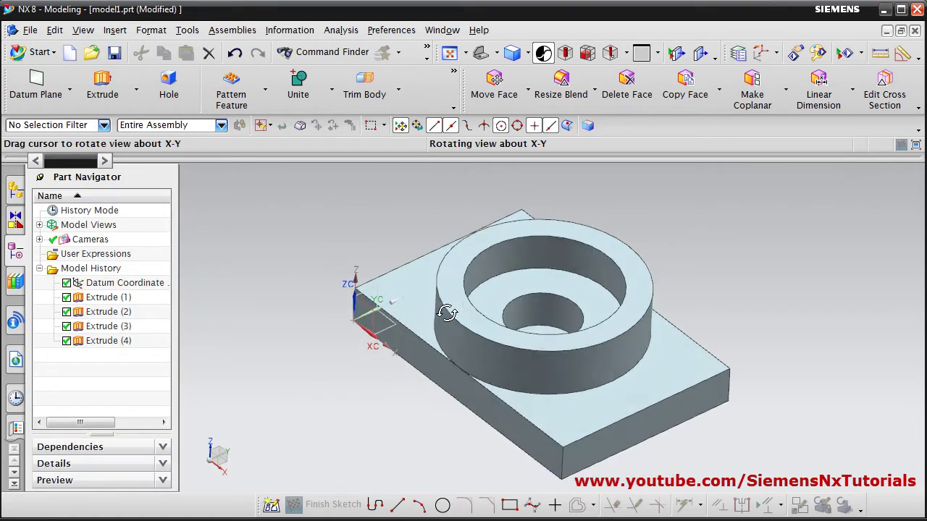
Edit Extrude (4)'s parameters so the 30 mm hole's end distance becomes 20 mm
right_click(100, 344)
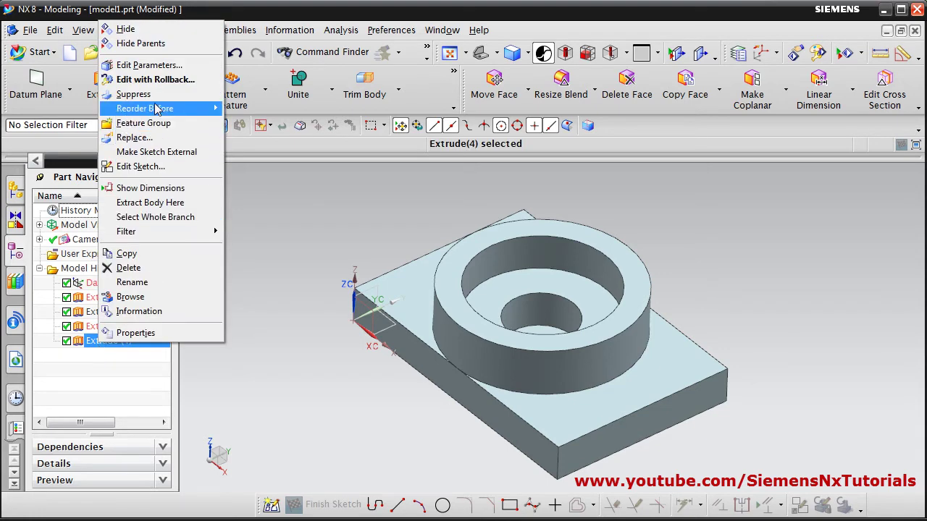
left_click(150, 65)
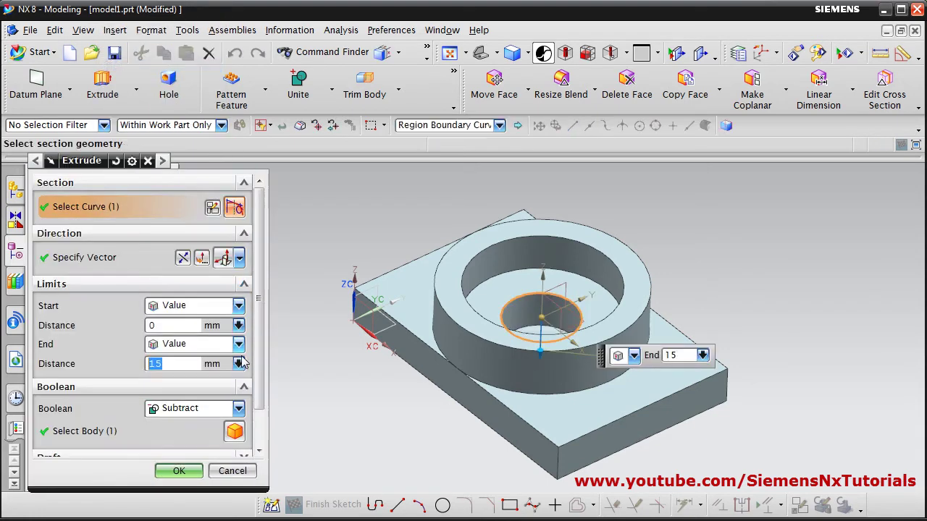
double_click(178, 366)
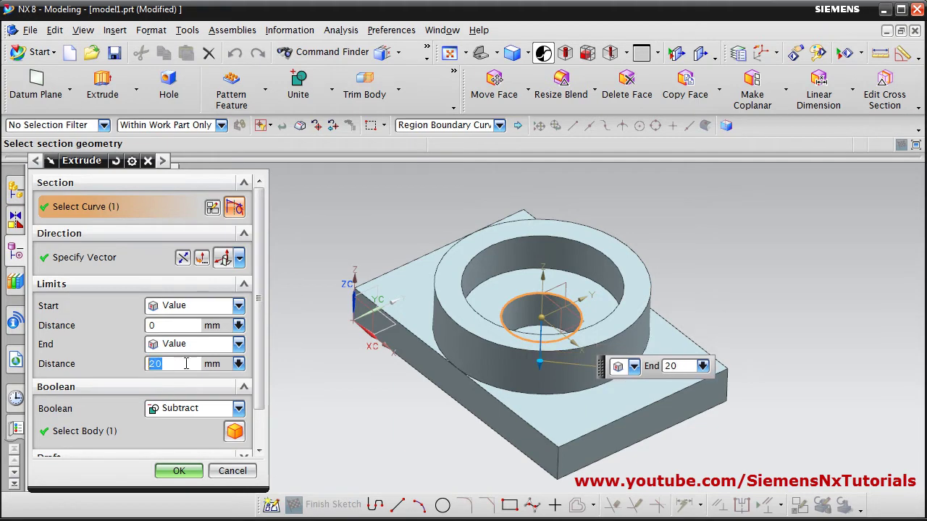
left_click(179, 472)
middle_click_drag(435, 407, 441, 384)
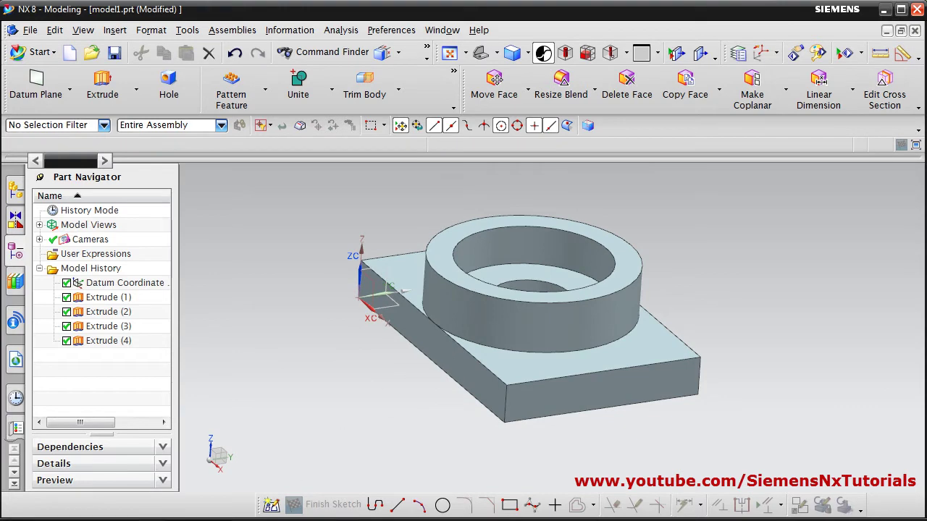
key("alt+Tab")
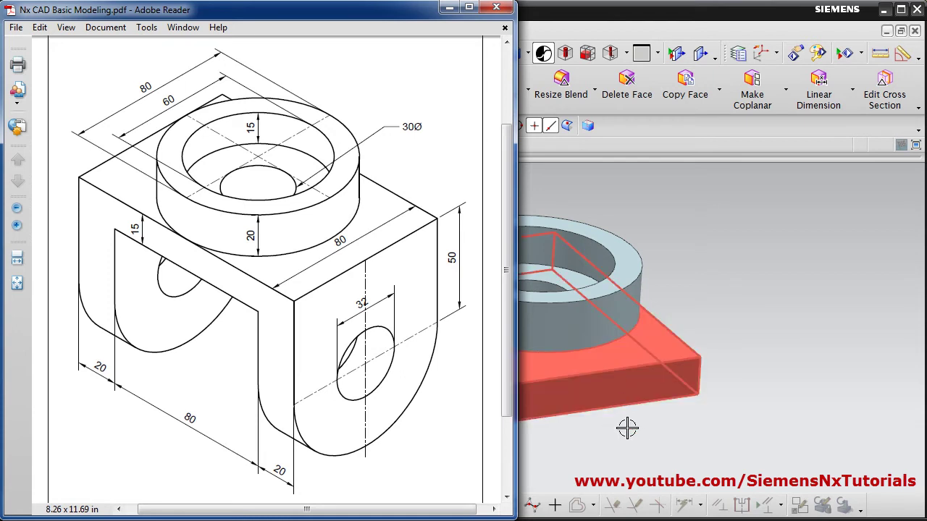
left_click(550, 370)
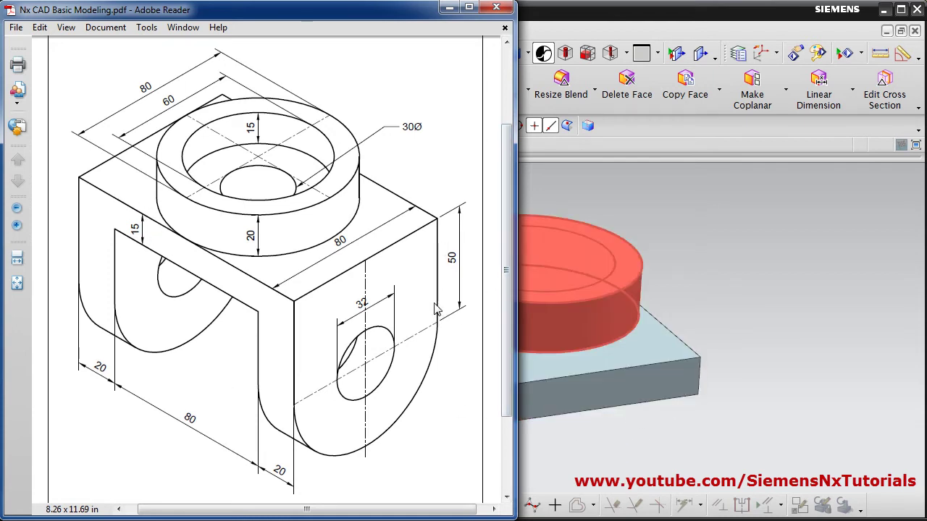
left_click(449, 8)
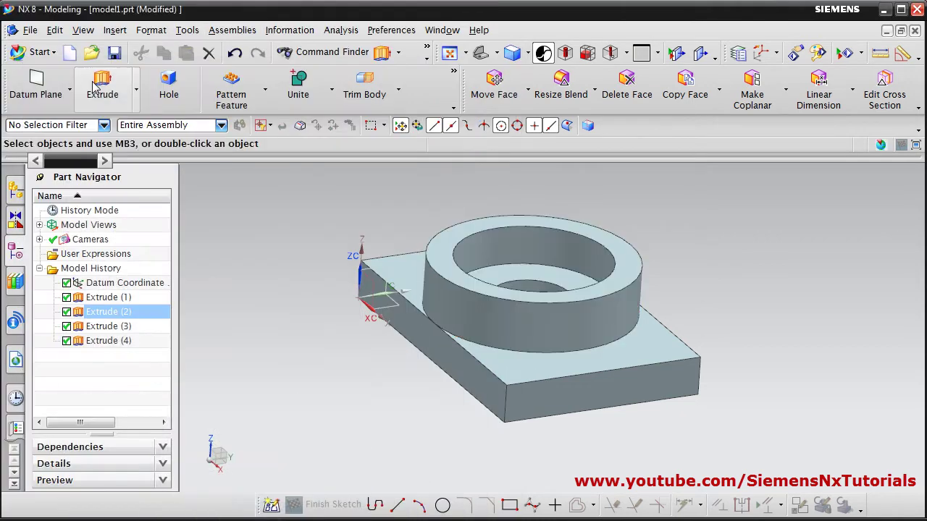
Start a new extrude sketch section on the base block's front face
left_click(102, 83)
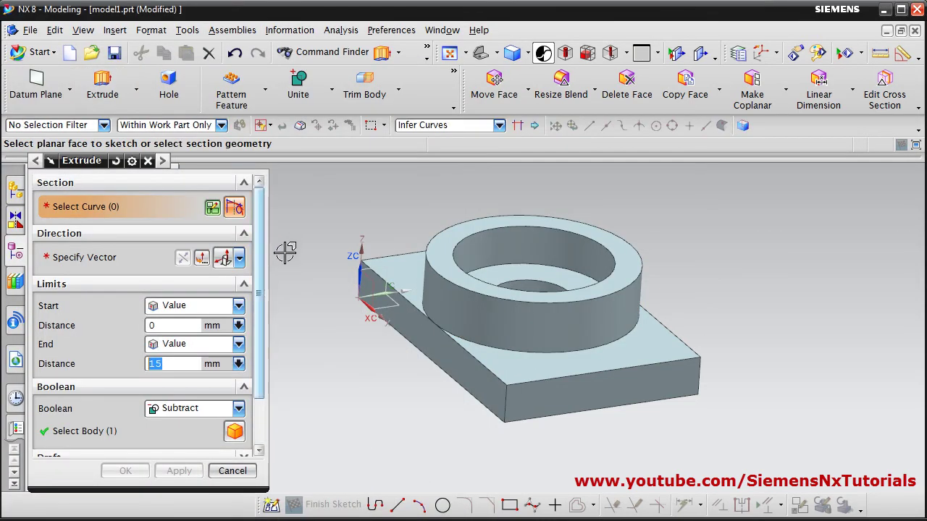
left_click(212, 209)
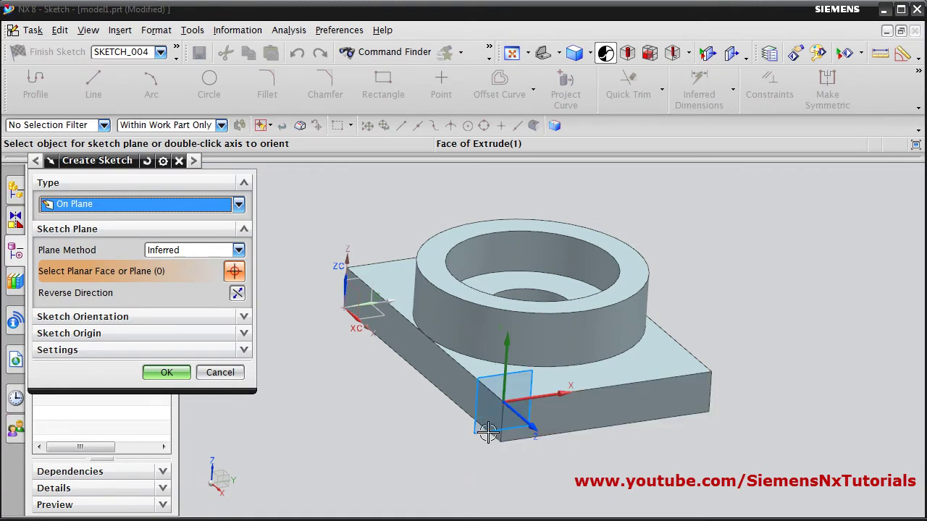
left_click(572, 419)
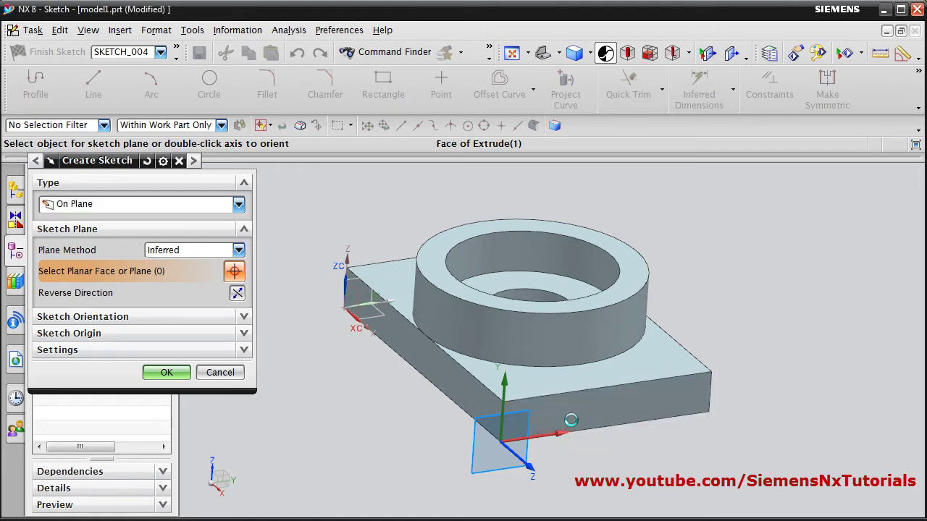
left_click(167, 373)
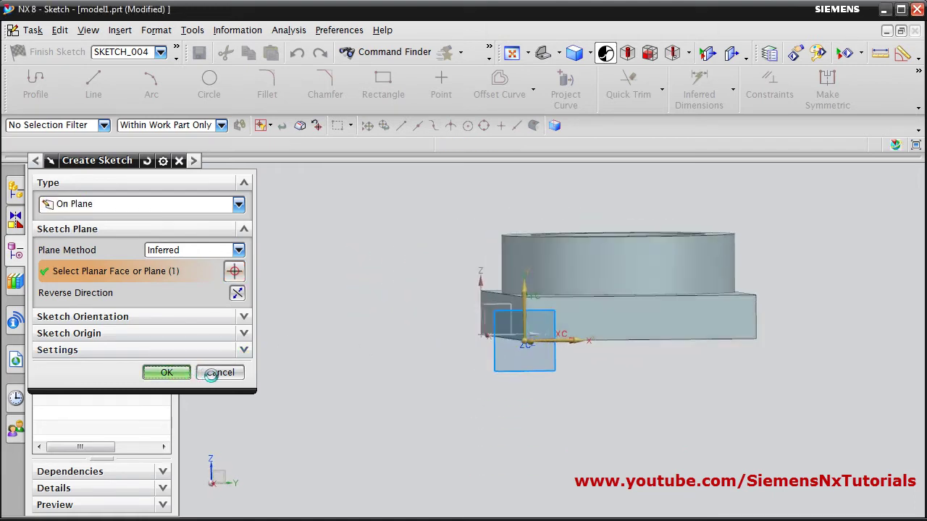
scroll(521, 306, "up", 3)
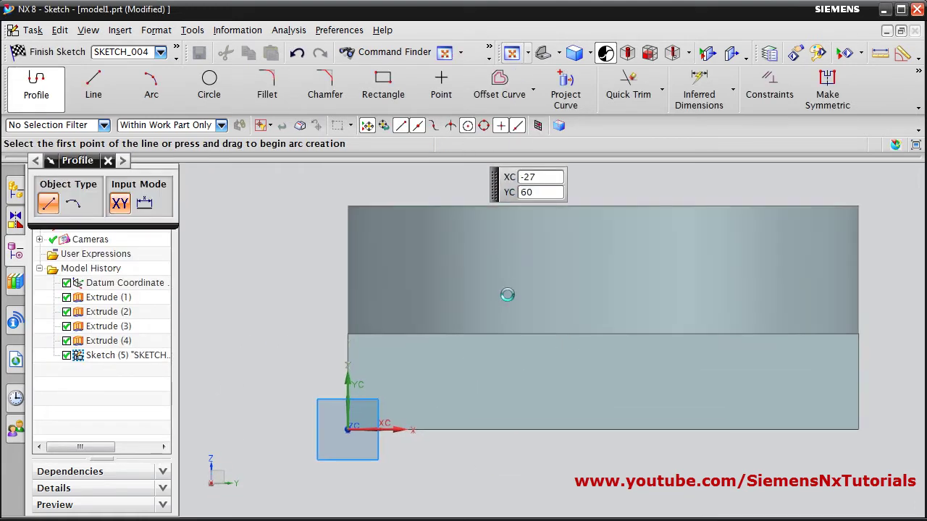
scroll(523, 302, "down", 3)
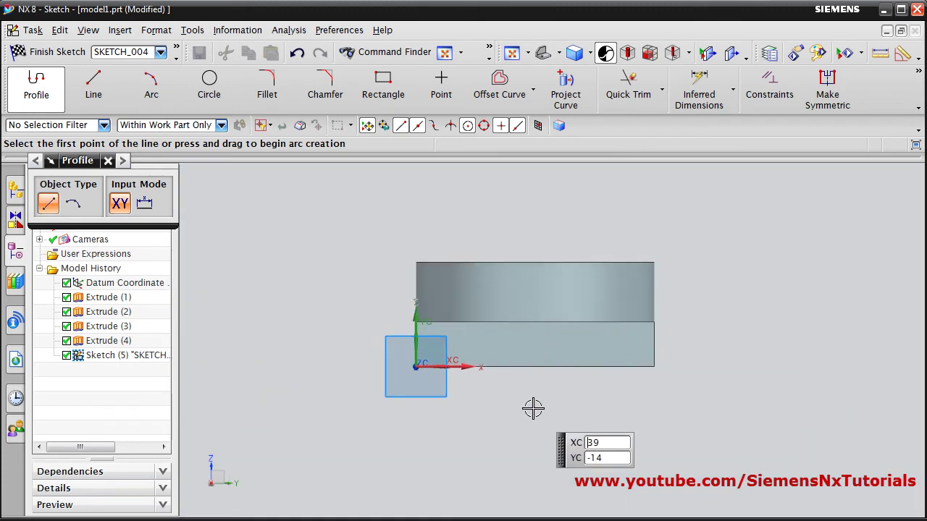
scroll(536, 373, "up", 1)
scroll(536, 371, "down", 2)
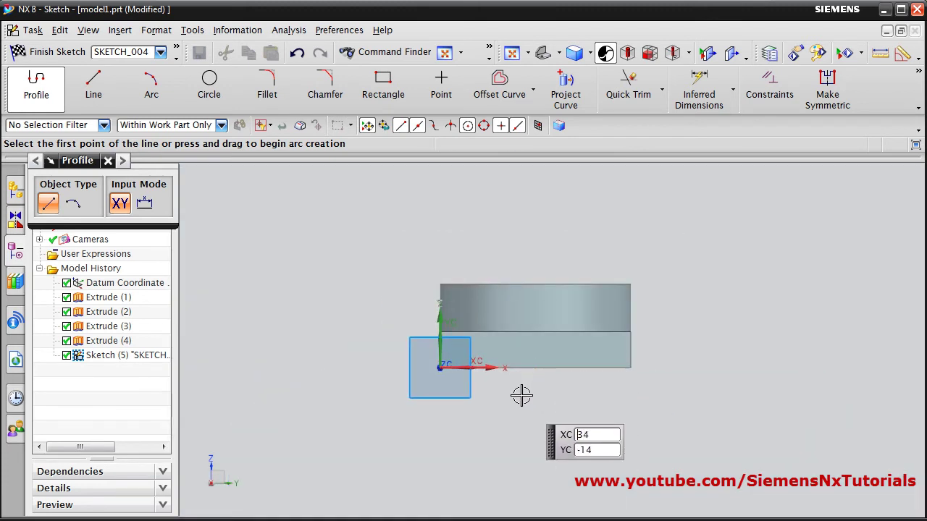
mouse_move(521, 393)
middle_mouse_down("shift")
mouse_move(534, 358)
mouse_move(523, 312)
middle_mouse_up("shift")
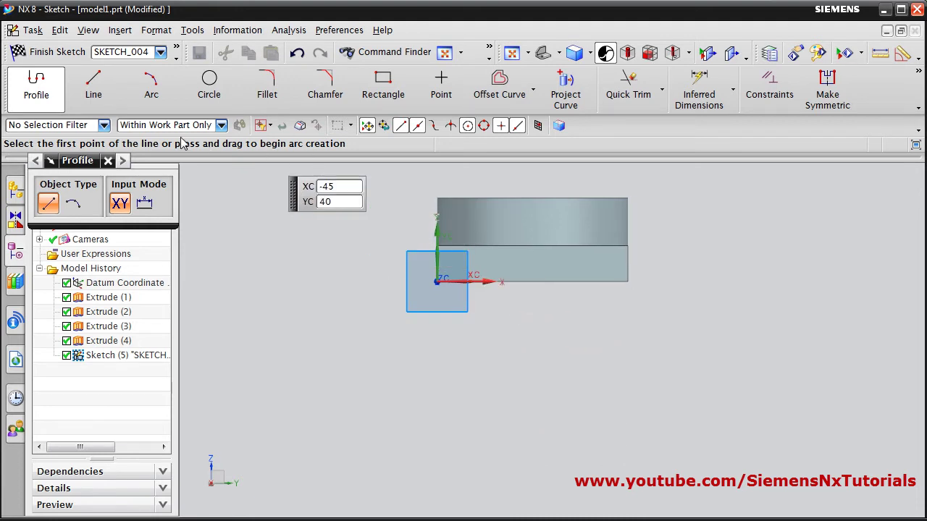
Draw an 80 × 35 rectangle cornered at the datum origin
left_click(384, 86)
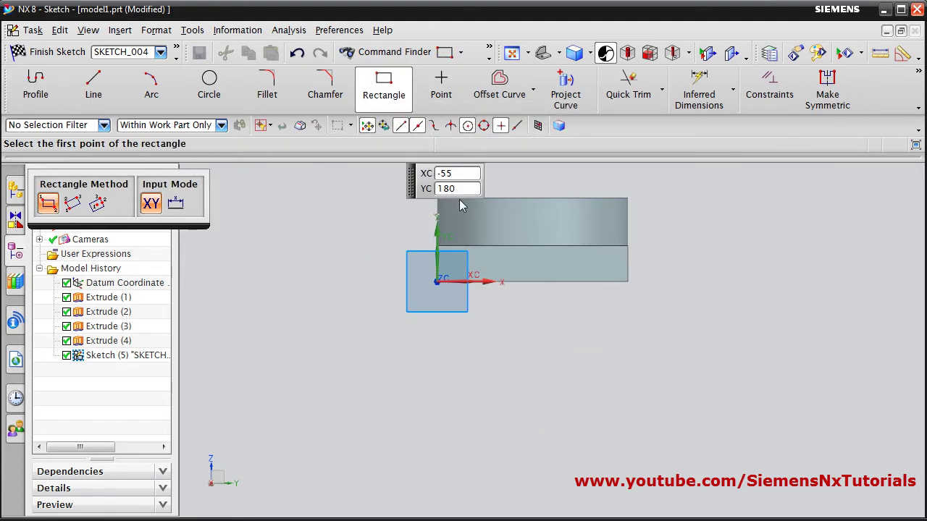
left_click(437, 282)
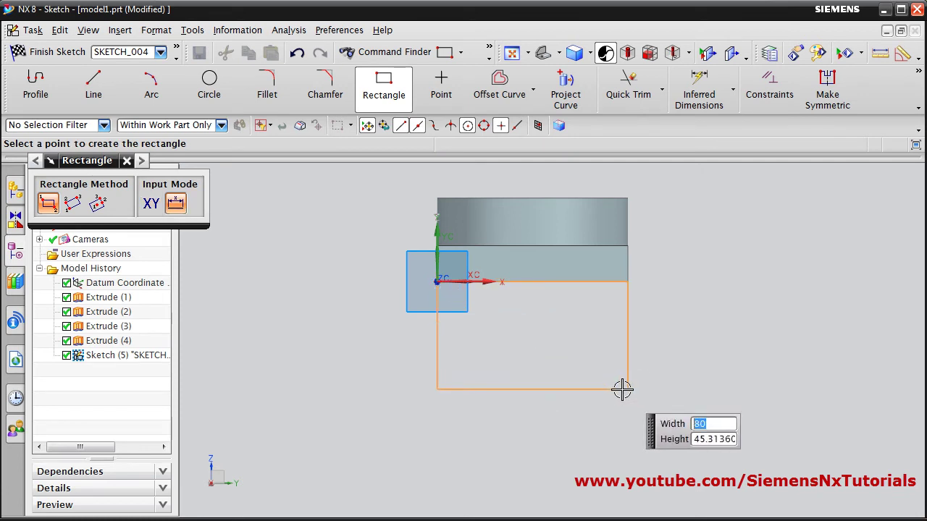
type("80")
key("Tab")
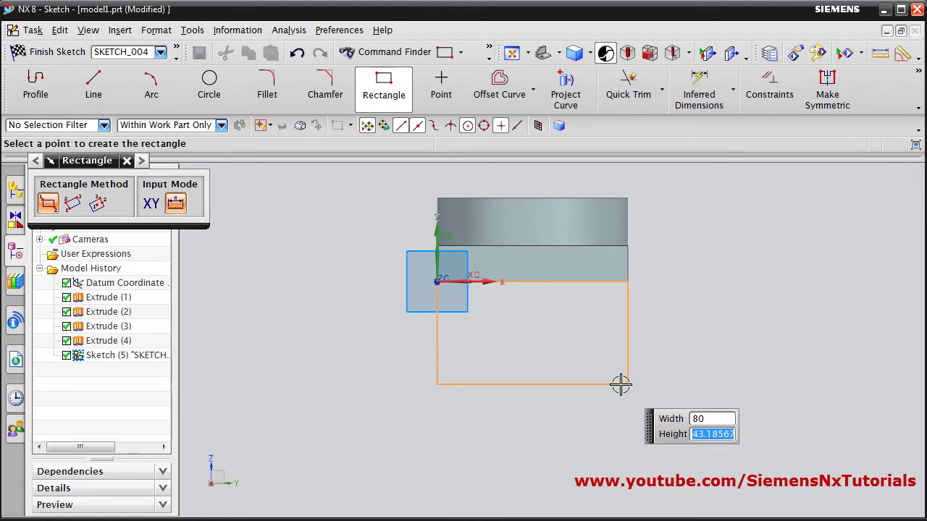
type("35")
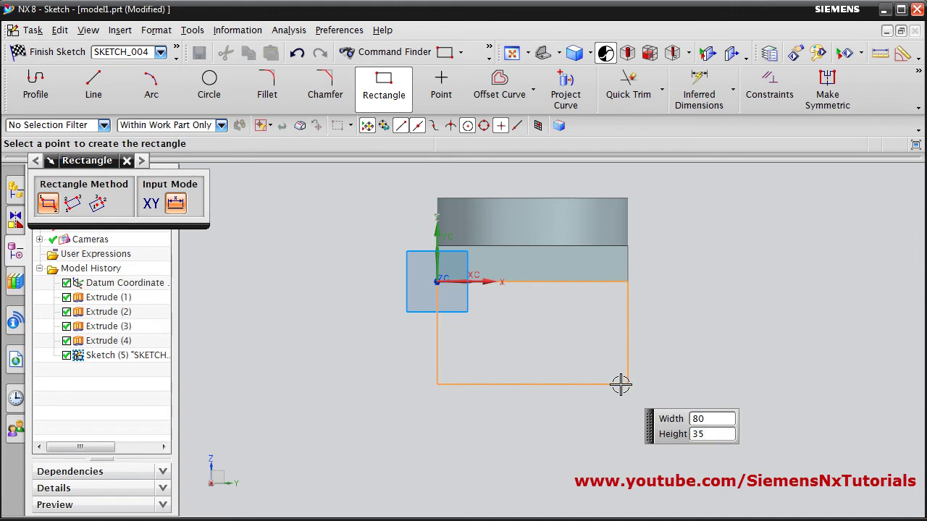
key("Tab")
key("Return")
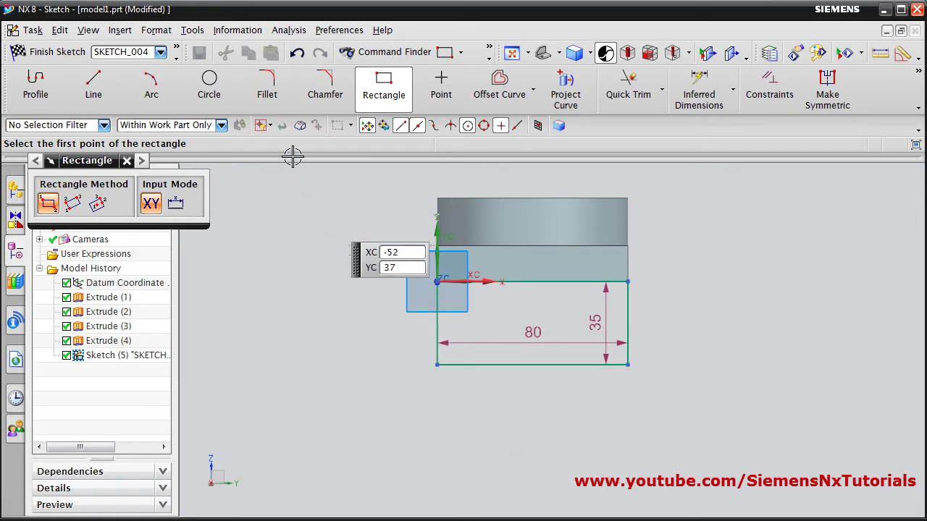
Draw an 80 mm diameter circle centred on the rectangle's bottom edge midpoint
left_click(208, 87)
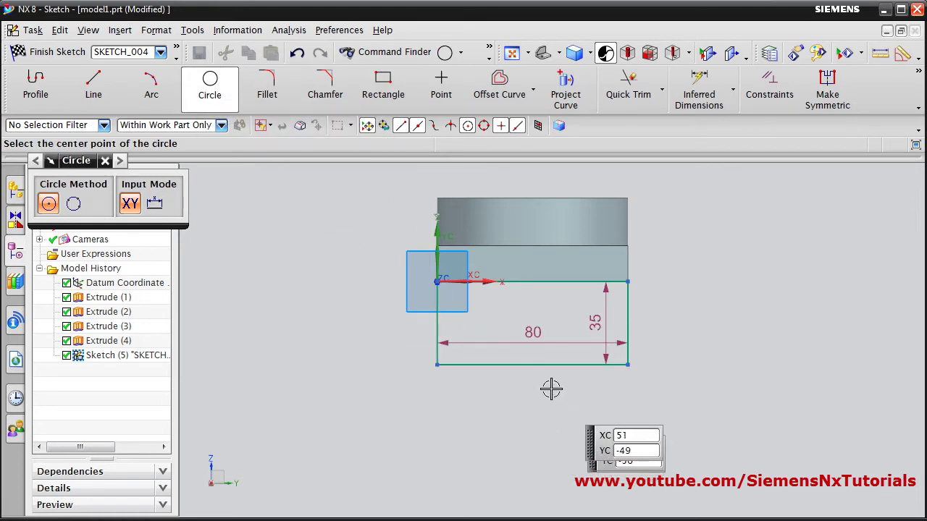
left_click(533, 364)
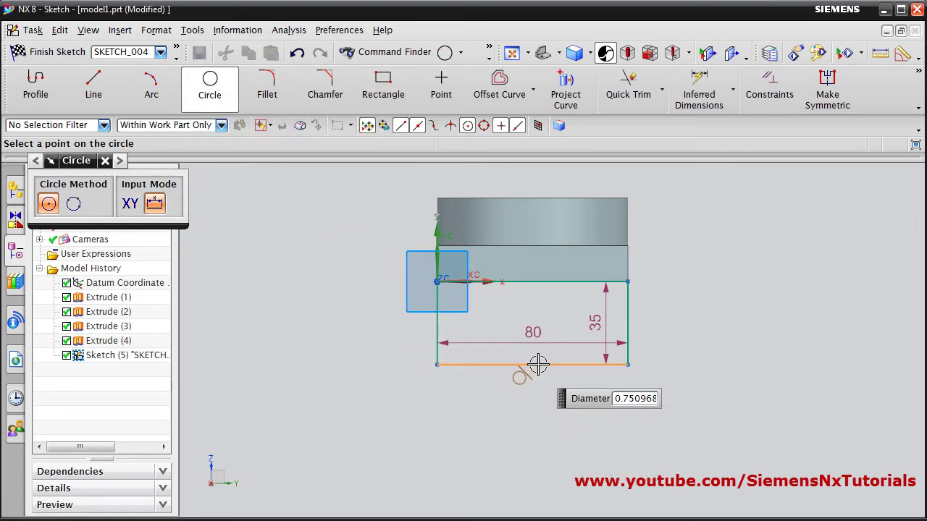
left_click(628, 365)
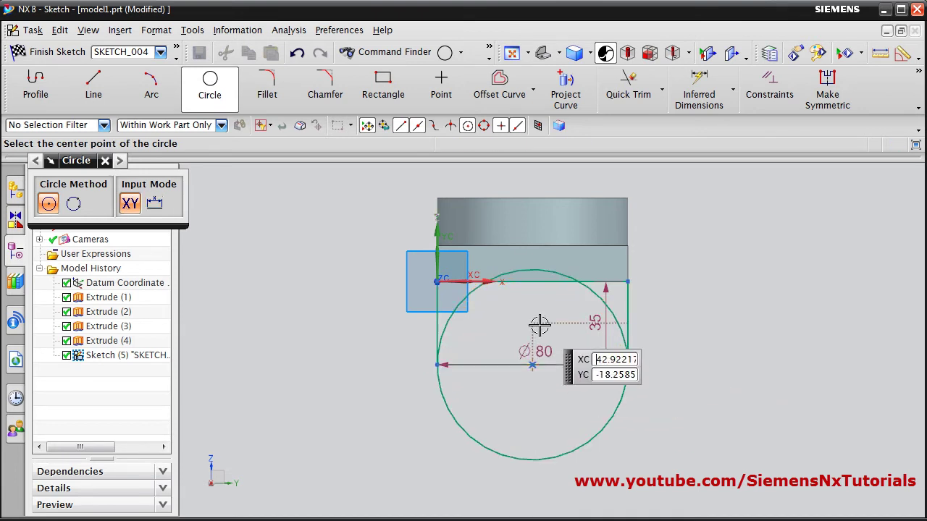
Trim the circle's three upper arcs and the leftover horizontal segment with Quick Trim
left_click(618, 95)
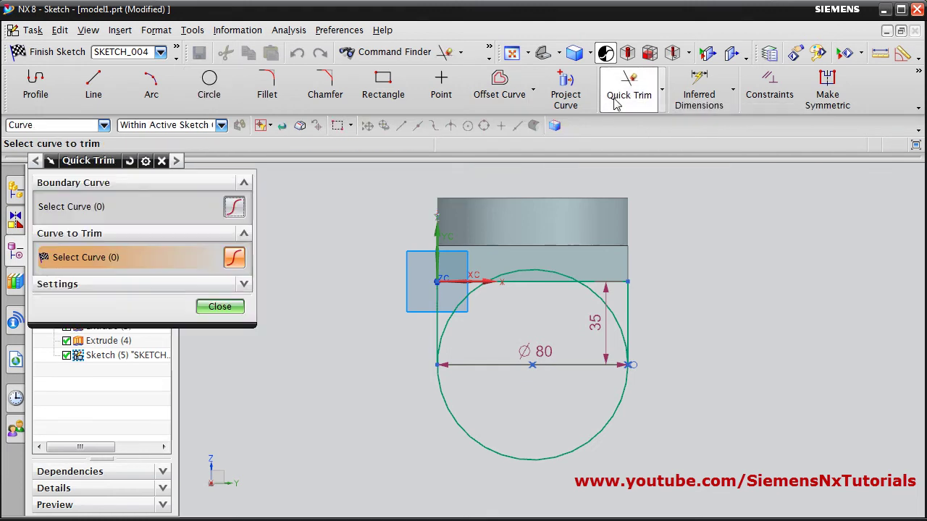
left_click(521, 270)
left_click(464, 297)
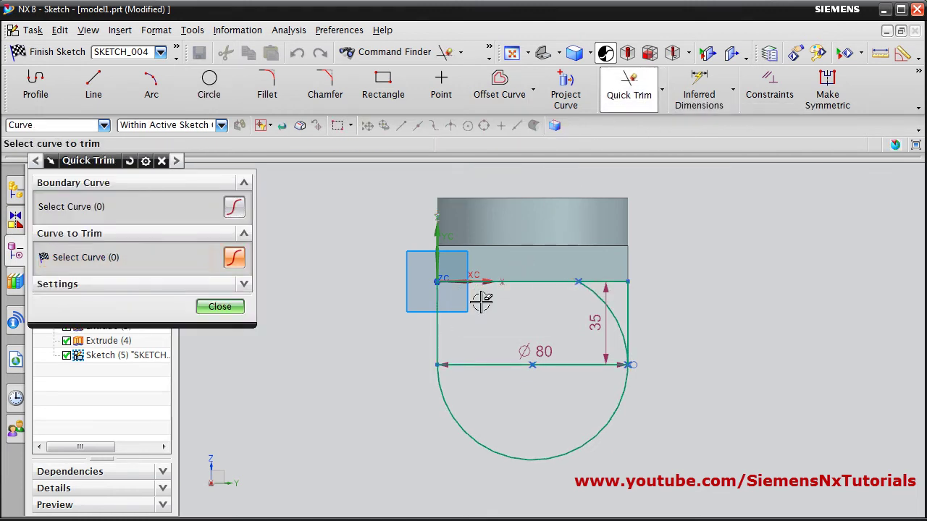
left_click(596, 297)
left_click(552, 366)
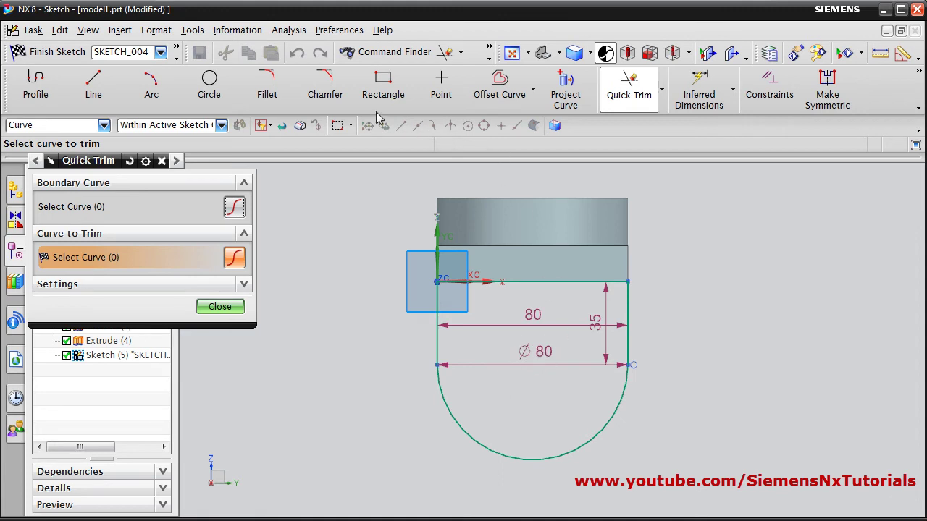
left_click(210, 84)
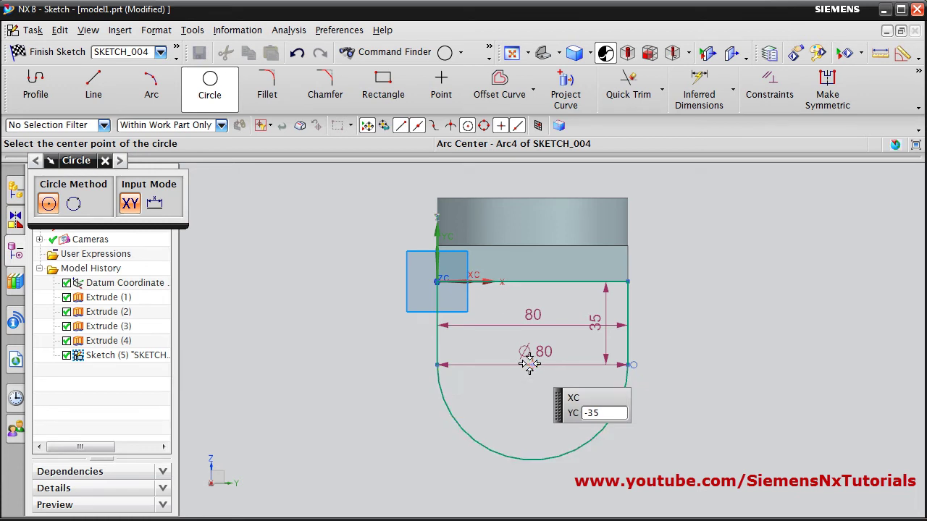
Add a 32 mm diameter circle concentric with the arc, then finish the sketch
left_click(532, 365)
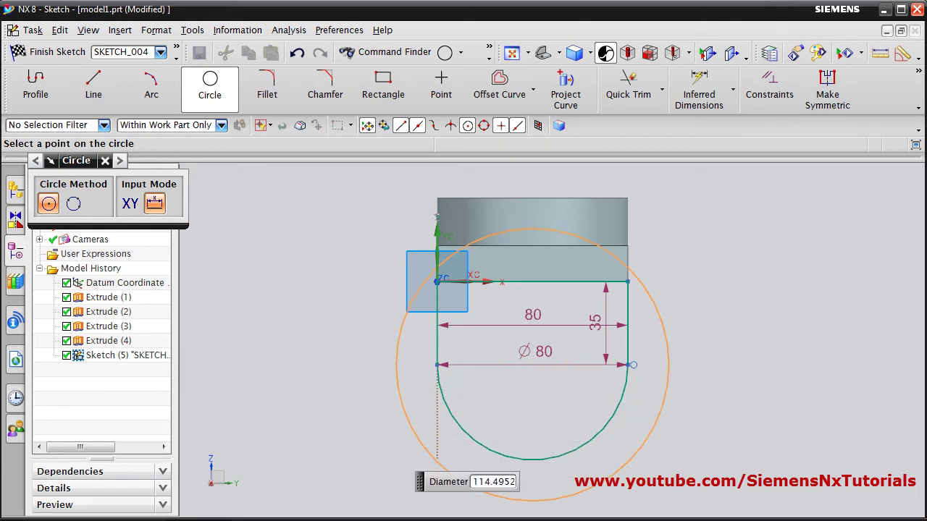
key("alt+Tab")
key("alt+Tab")
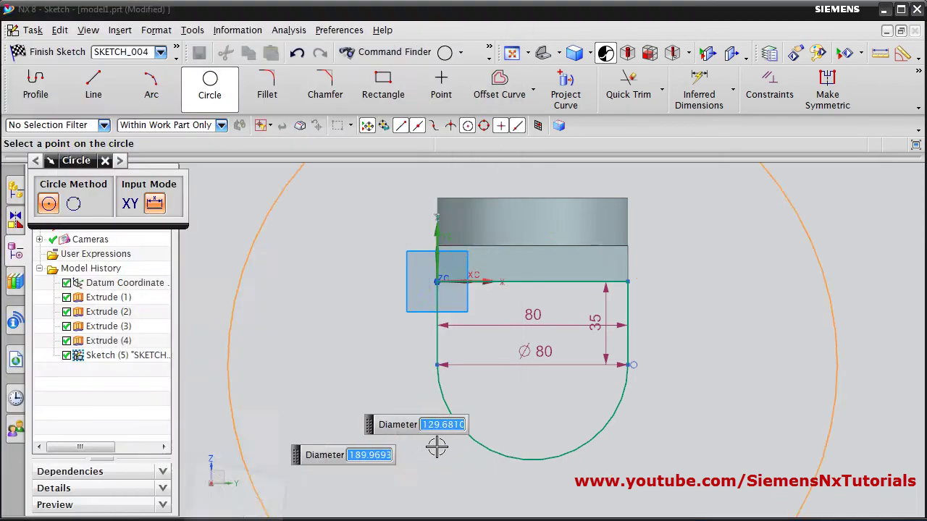
type("3")
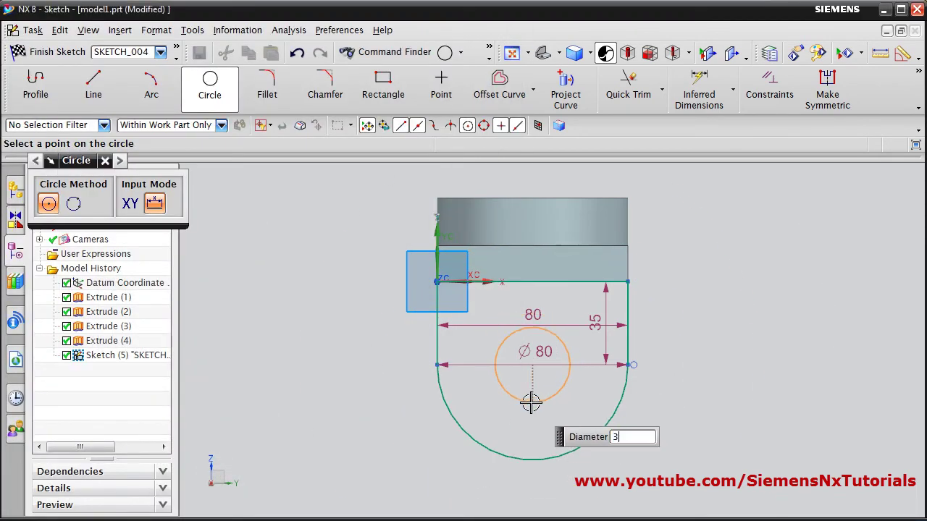
type("2")
key("Return")
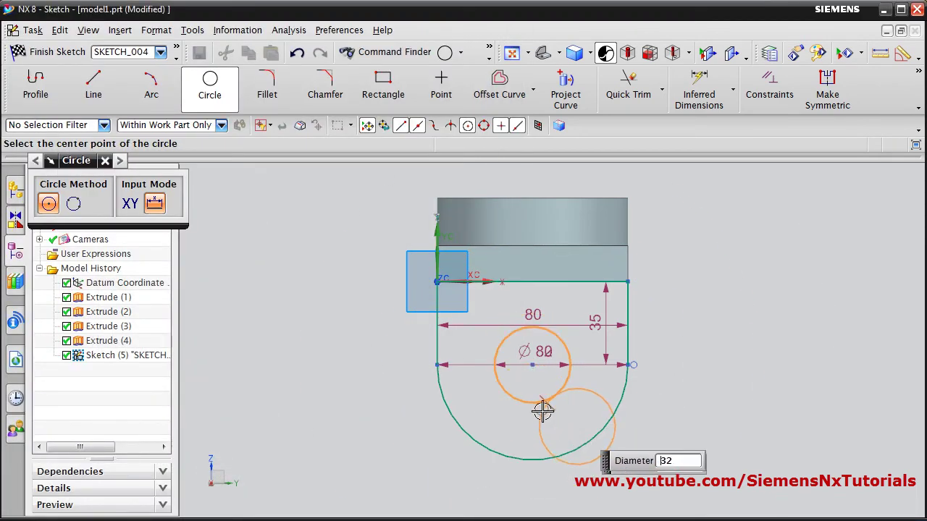
left_click(60, 58)
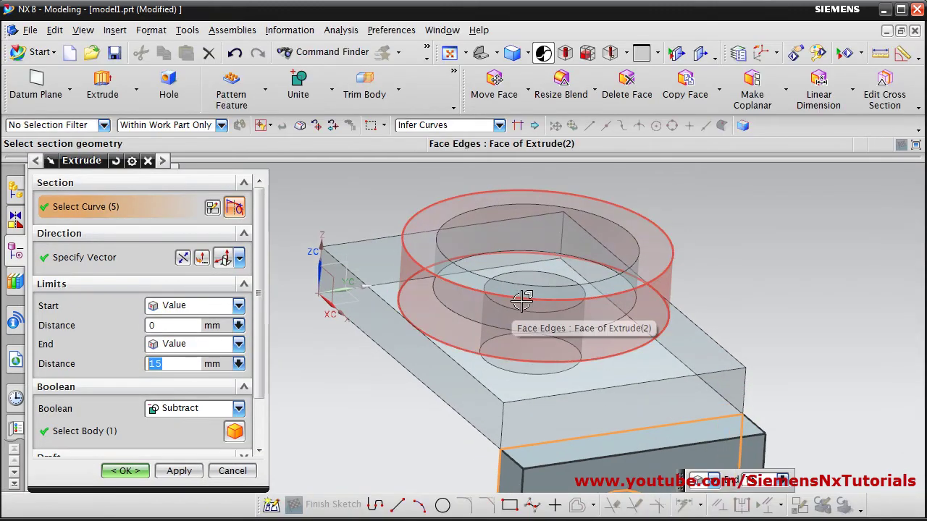
Reverse the extrusion, set its end distance to 20 mm, and unite the lug with the block
scroll(517, 293, "up", 3)
scroll(509, 275, "down", 6)
middle_click_drag(629, 399, 672, 403)
left_click(183, 259)
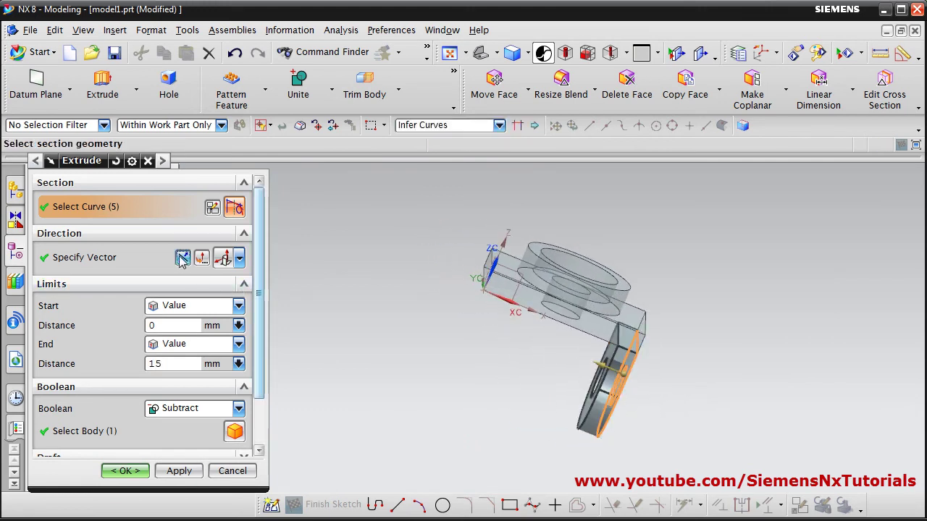
double_click(147, 364)
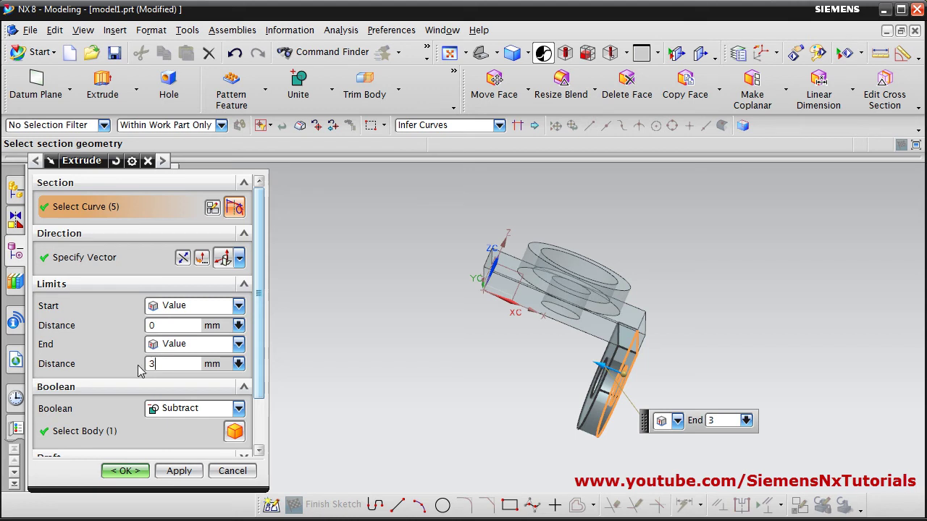
type("30")
key("Return")
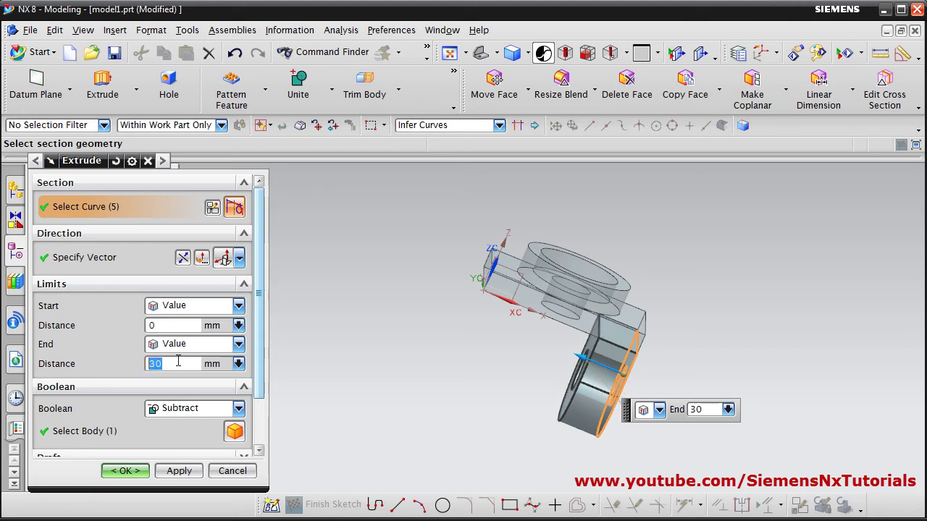
type("20")
key("Return")
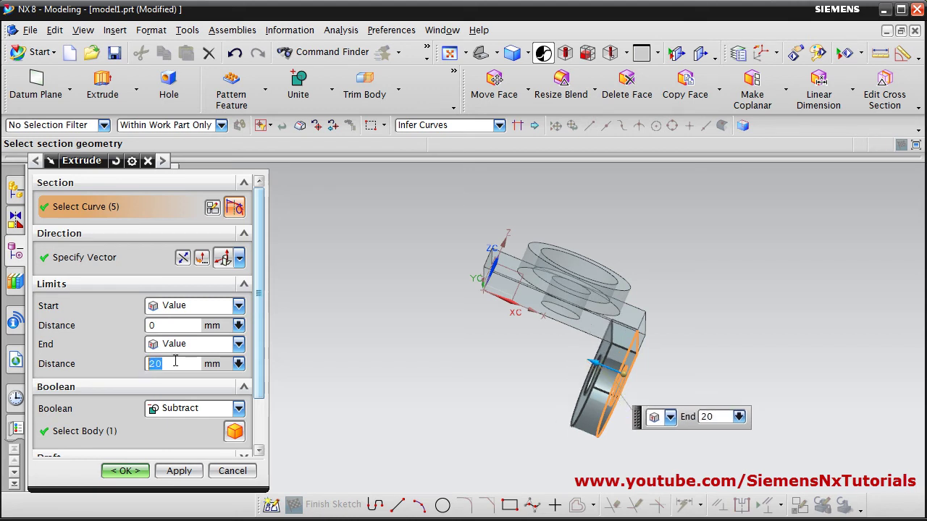
left_click(238, 408)
left_click(181, 442)
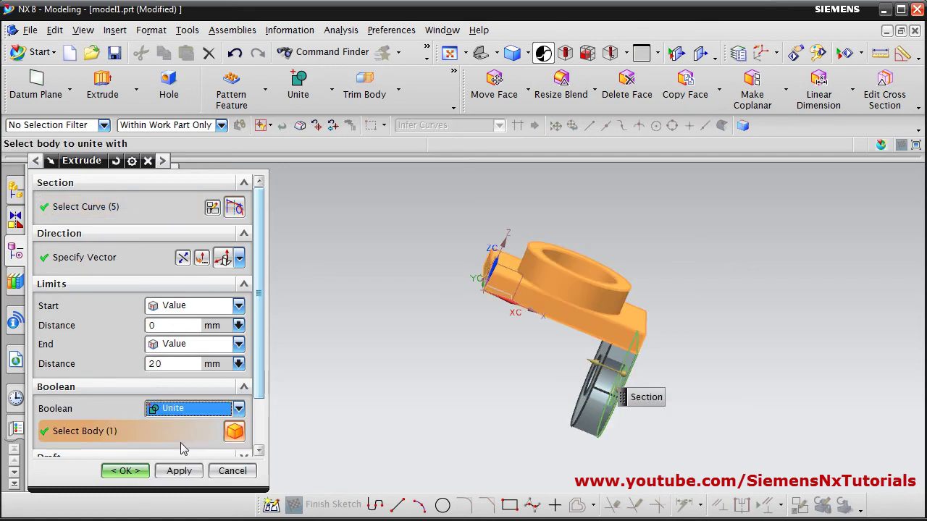
left_click(126, 471)
middle_click_drag(479, 428, 554, 377)
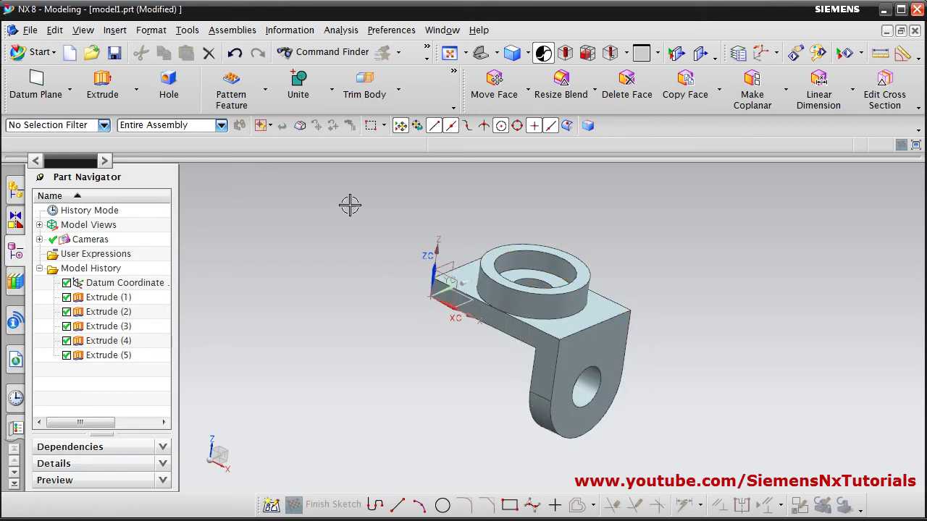
Choose Mirror Feature from the Pattern Feature dropdown and move its dialog aside
left_click(267, 90)
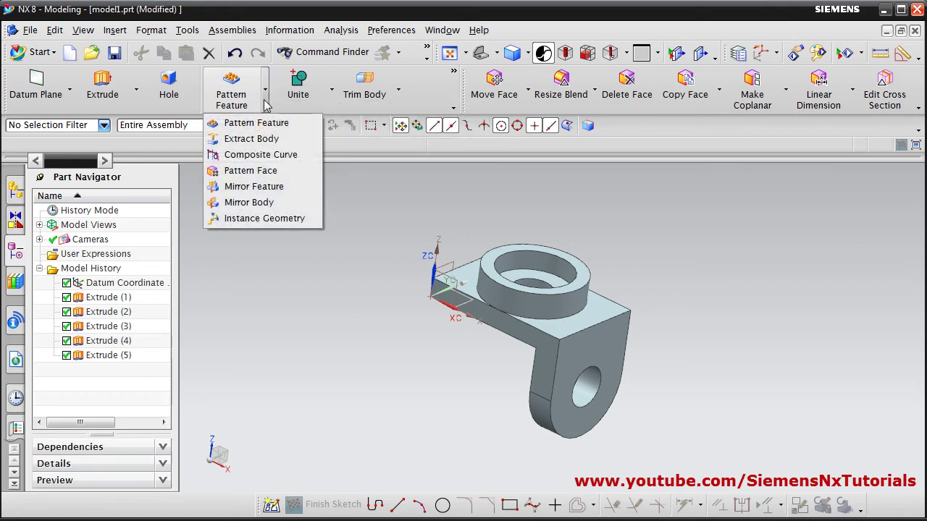
left_click(266, 188)
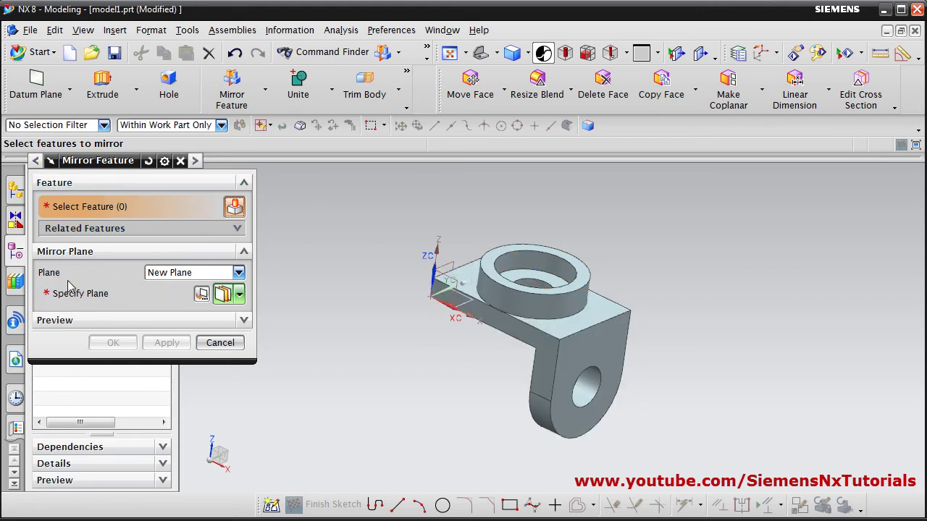
left_click(199, 160)
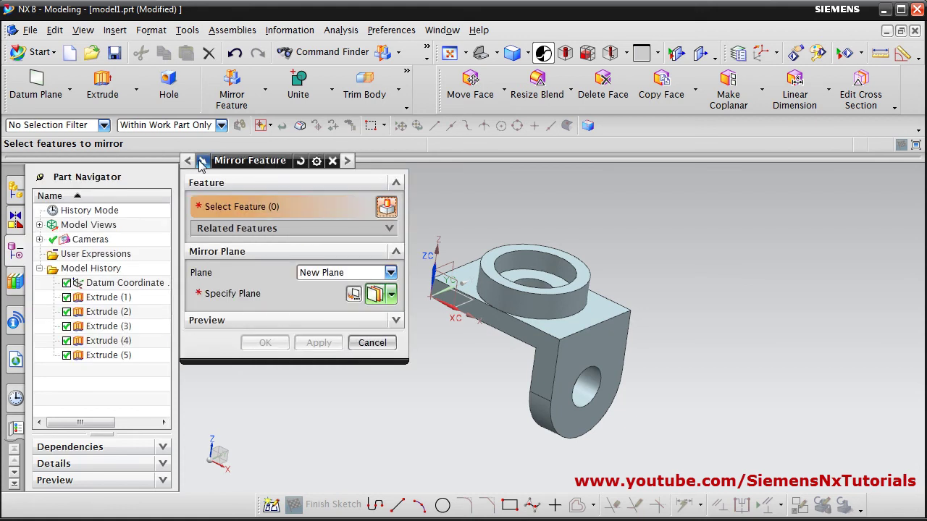
Select Extrude (5) to mirror and set the mirror plane to a new Bisector plane
left_click(109, 354)
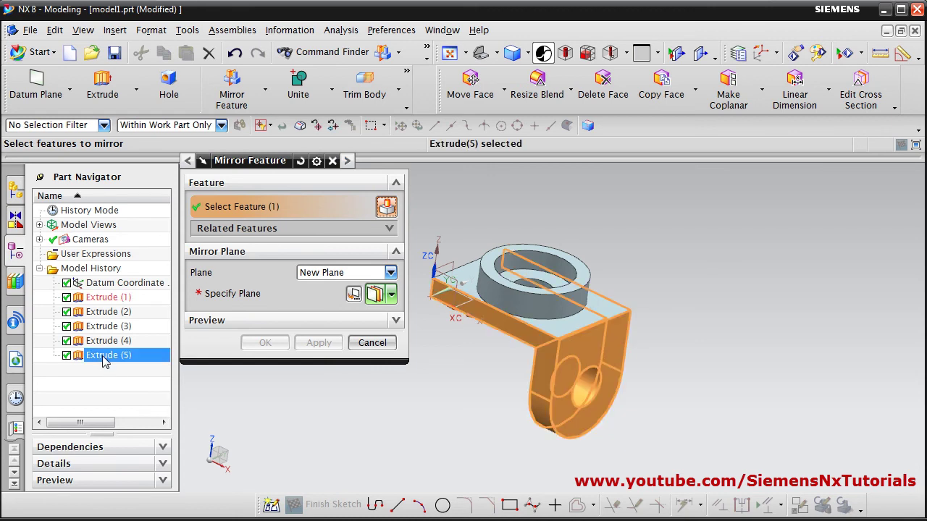
left_click(186, 162)
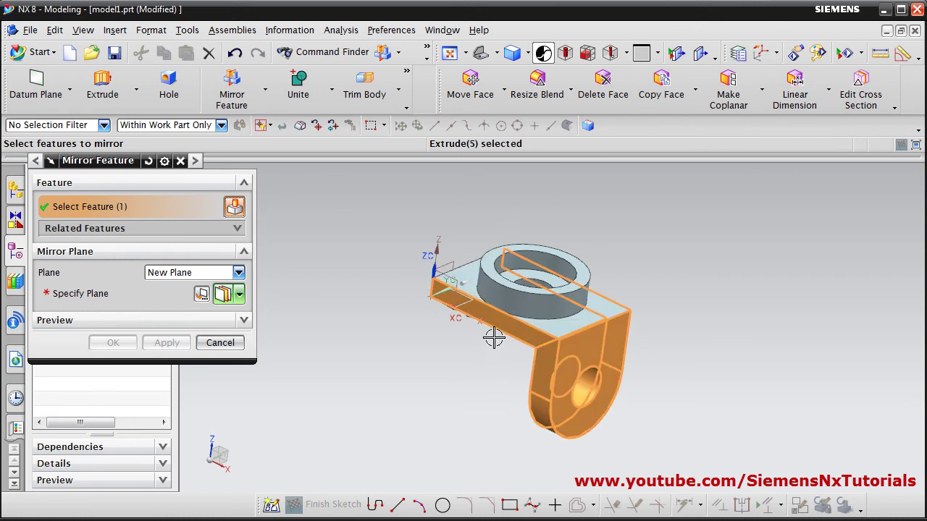
left_click(238, 272)
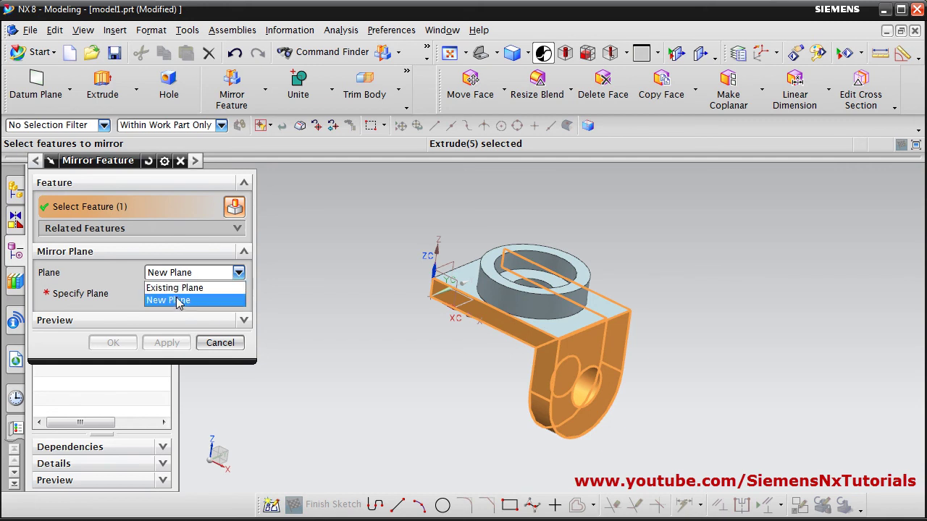
left_click(180, 299)
left_click(240, 294)
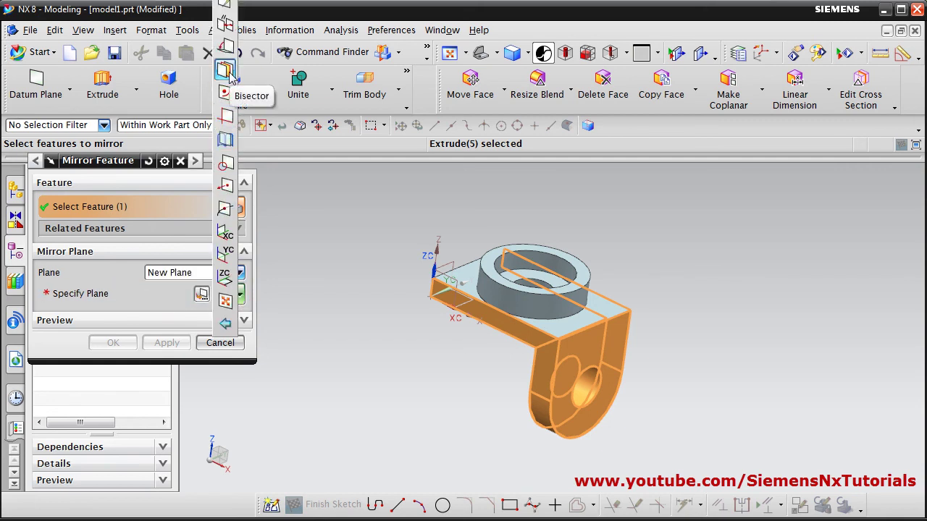
left_click(226, 71)
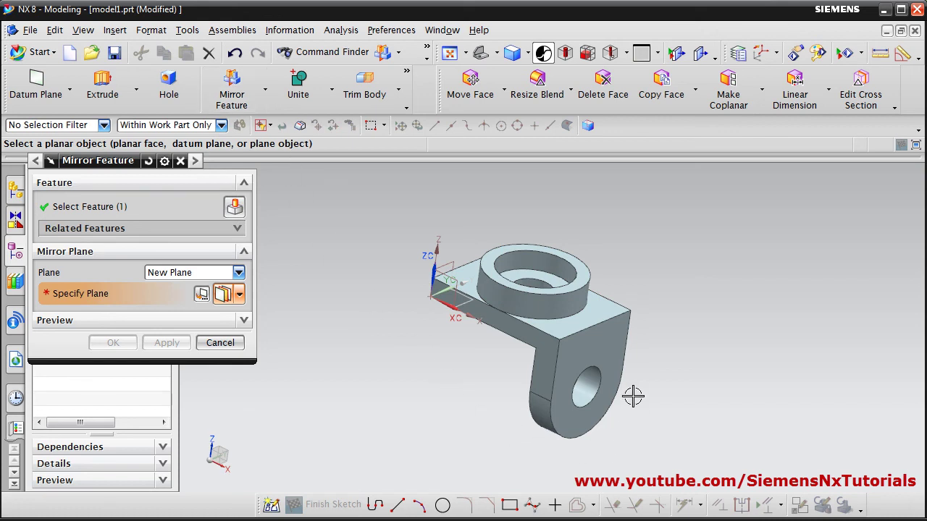
Pick the block's two end faces to define the bisecting mirror plane
left_click(595, 356)
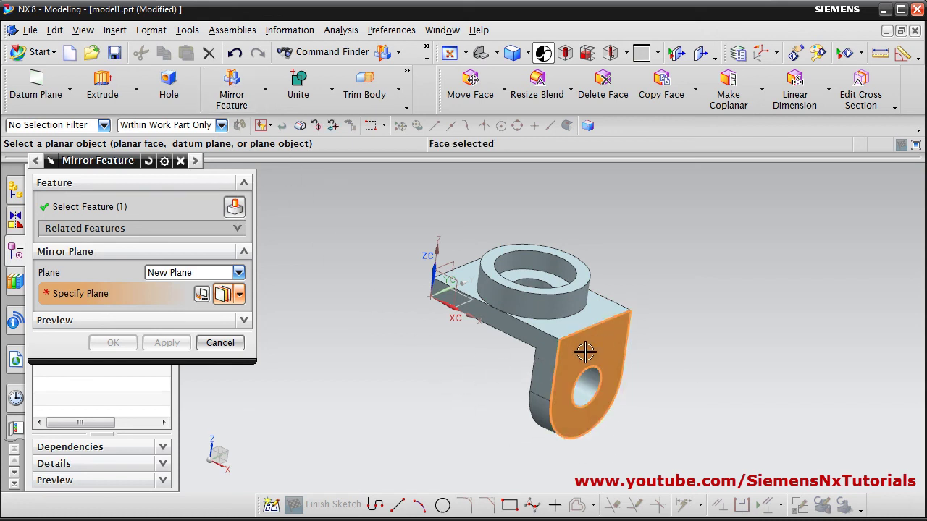
middle_click_drag(438, 367, 483, 385)
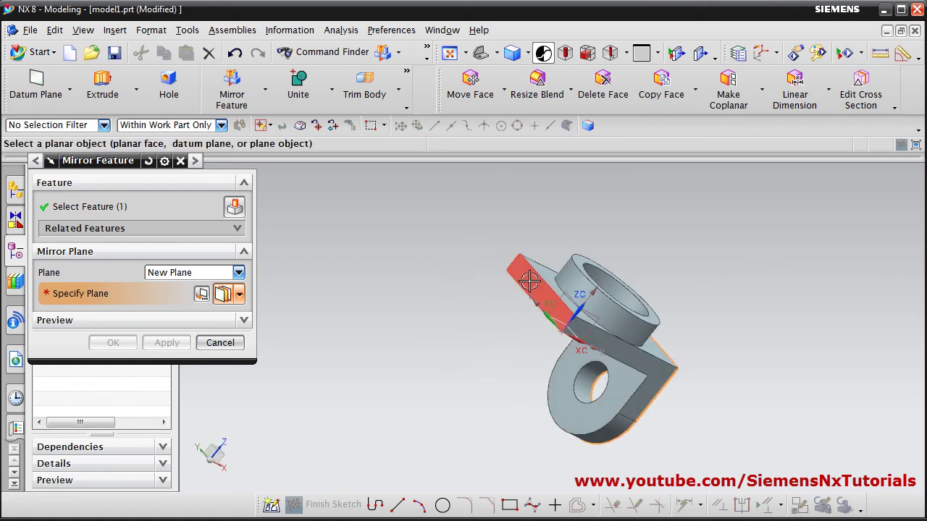
left_click(529, 280)
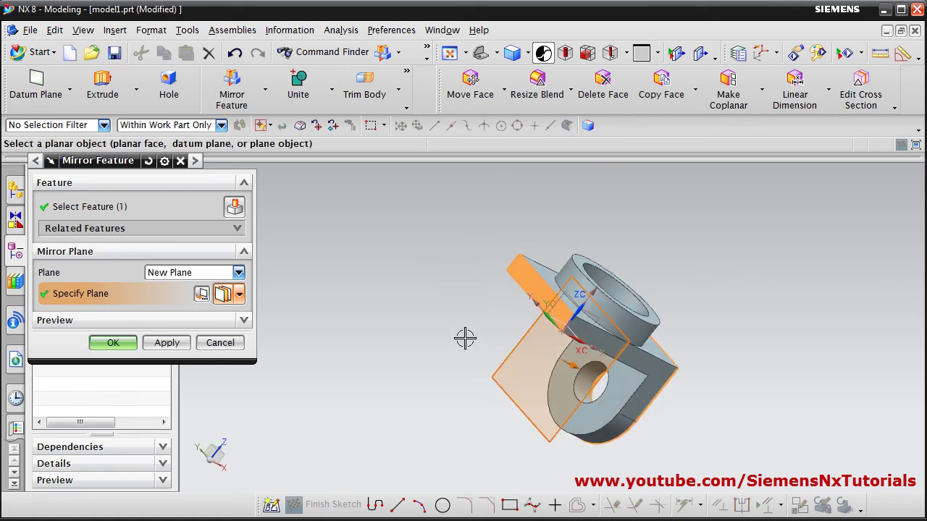
middle_click_drag(477, 346, 431, 332)
mouse_move(457, 391)
middle_mouse_down()
mouse_move(442, 372)
mouse_move(460, 381)
middle_mouse_up()
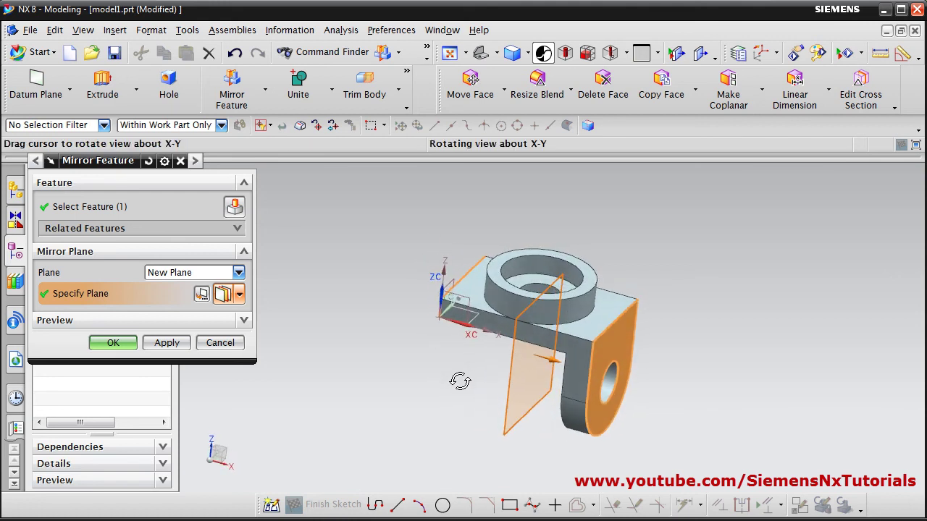
left_click(114, 343)
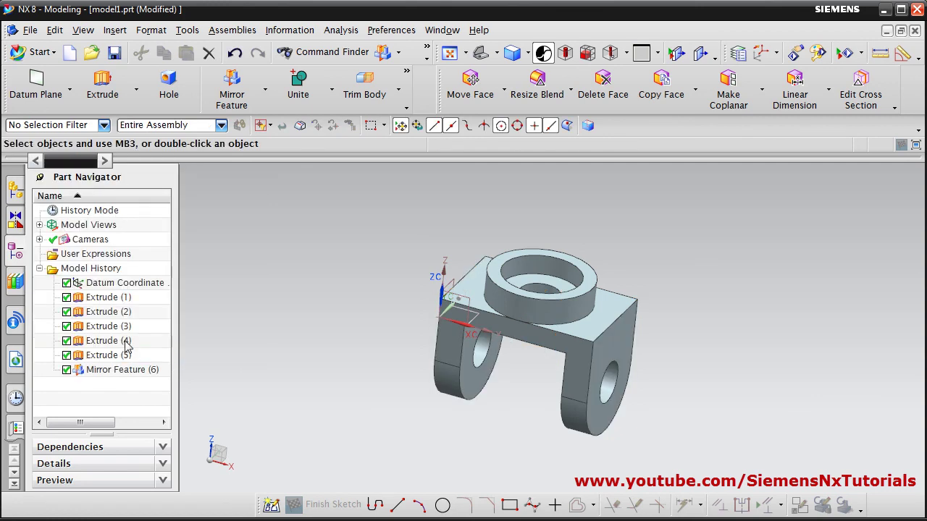
middle_click_drag(401, 350, 390, 373)
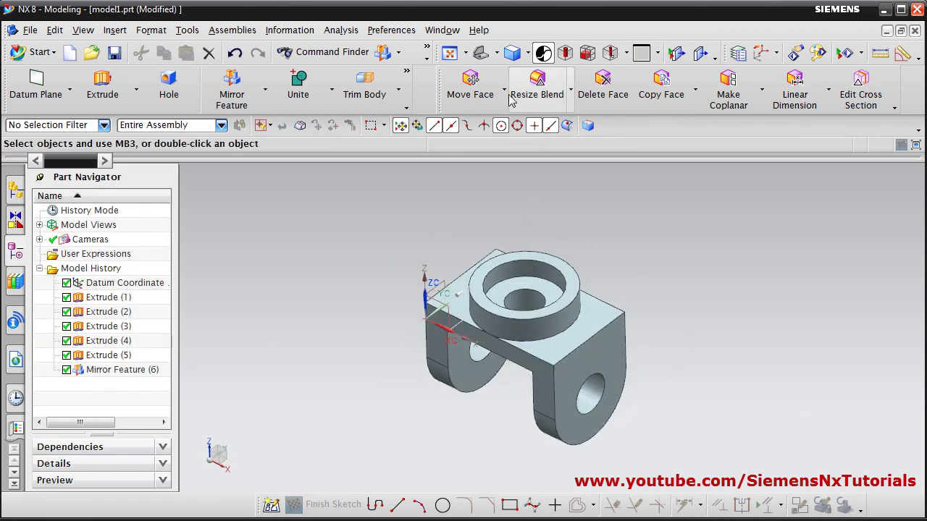
left_click(482, 57)
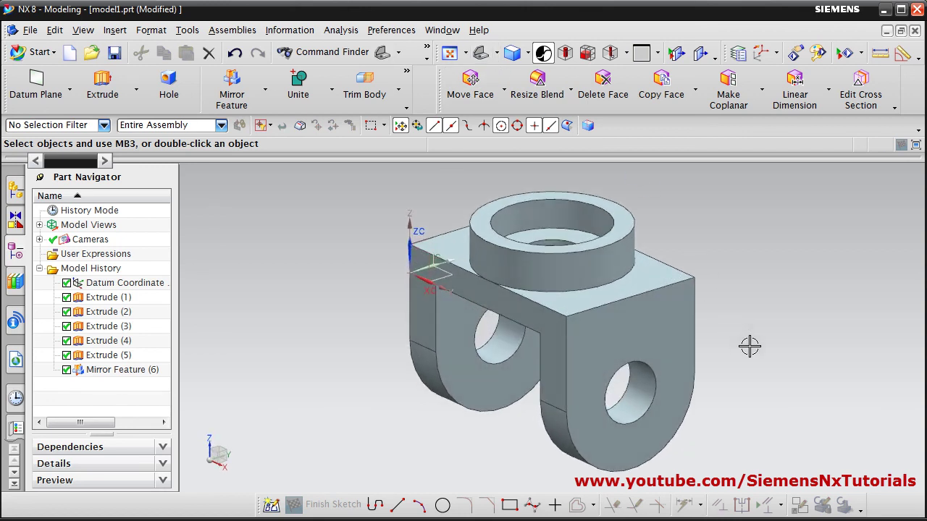